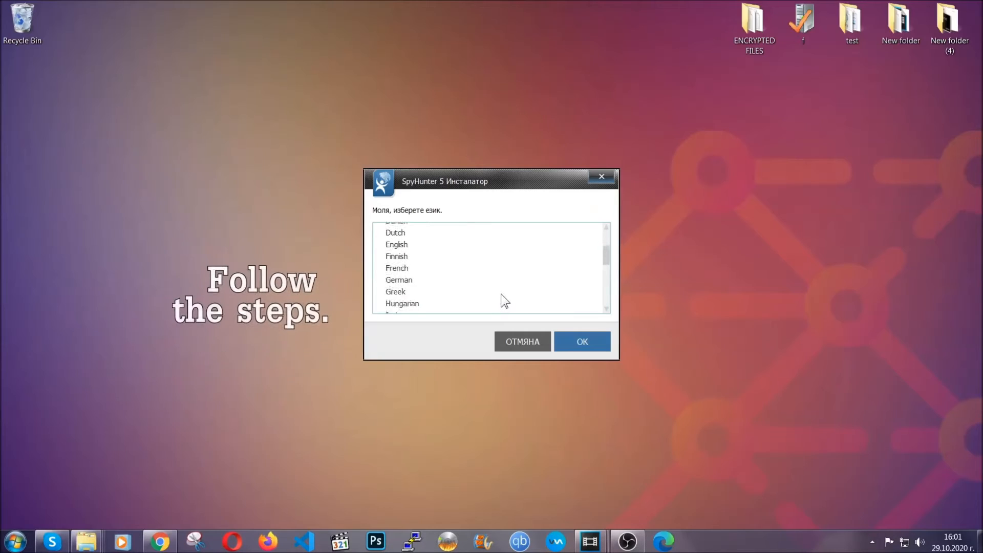
Choose English as the SpyHunter 5 installer language and confirm it
scroll(464, 294, "down", 2)
scroll(487, 302, "down", 1)
scroll(502, 302, "up", 3)
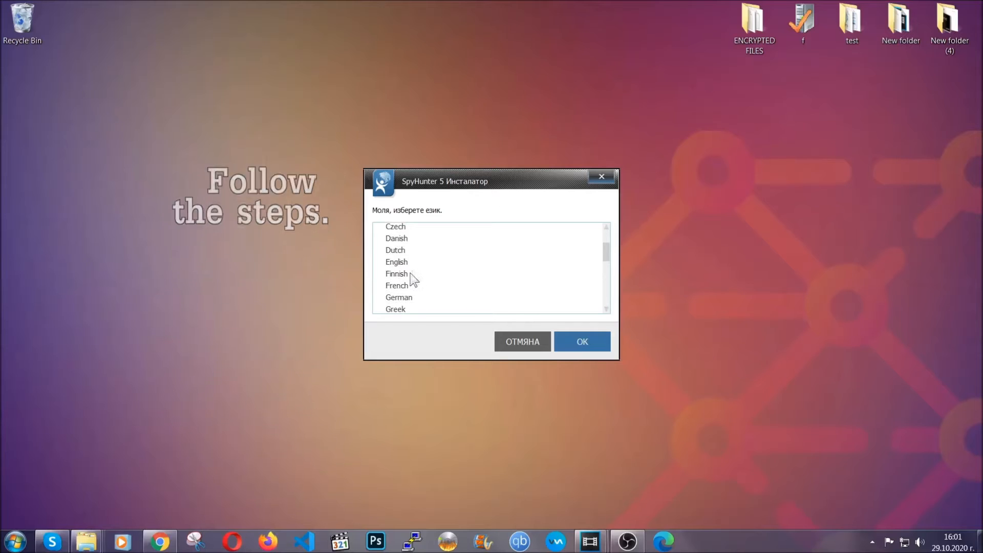
left_click(409, 263)
left_click(576, 340)
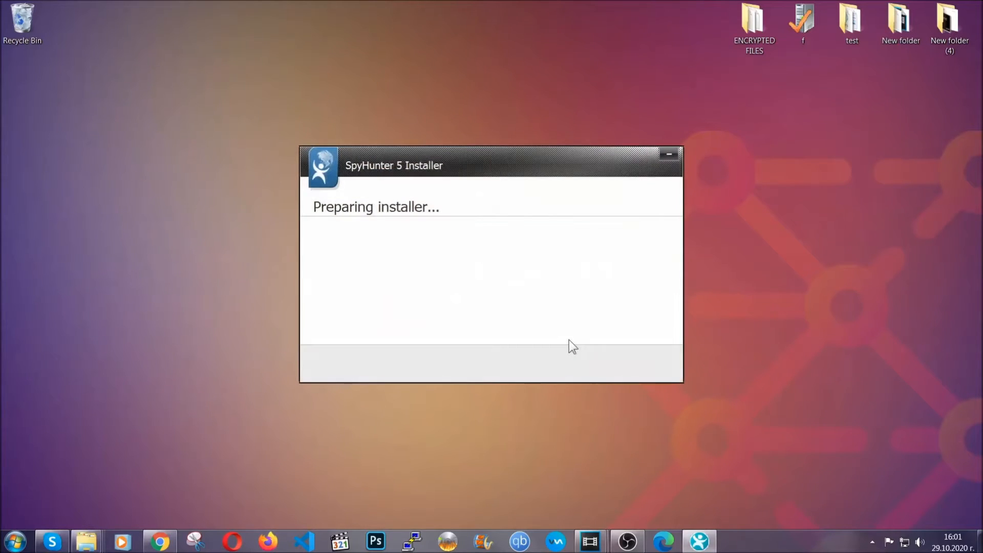
Continue through the SpyHunter 5 setup, install the program and finish the installer
left_click(595, 355)
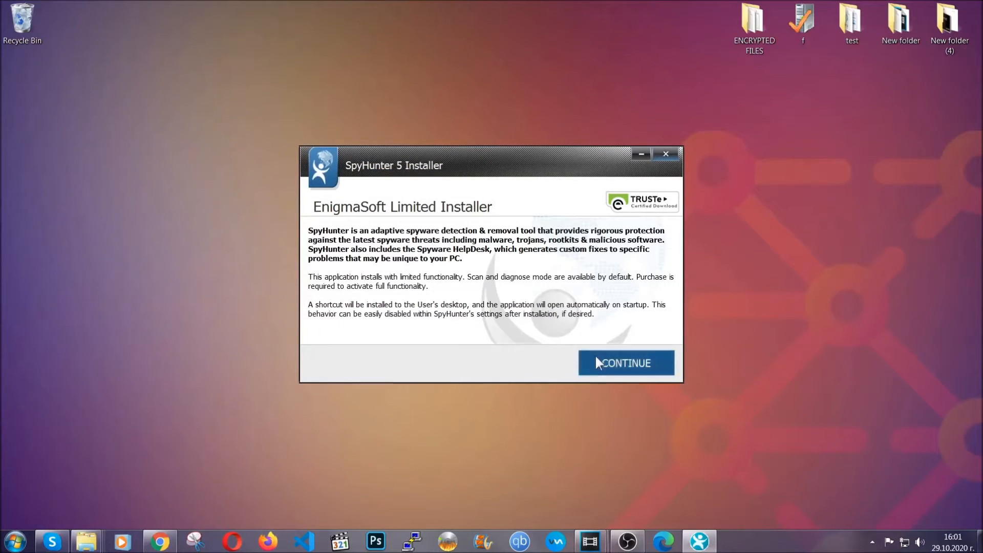
left_click(580, 332)
left_click(587, 357)
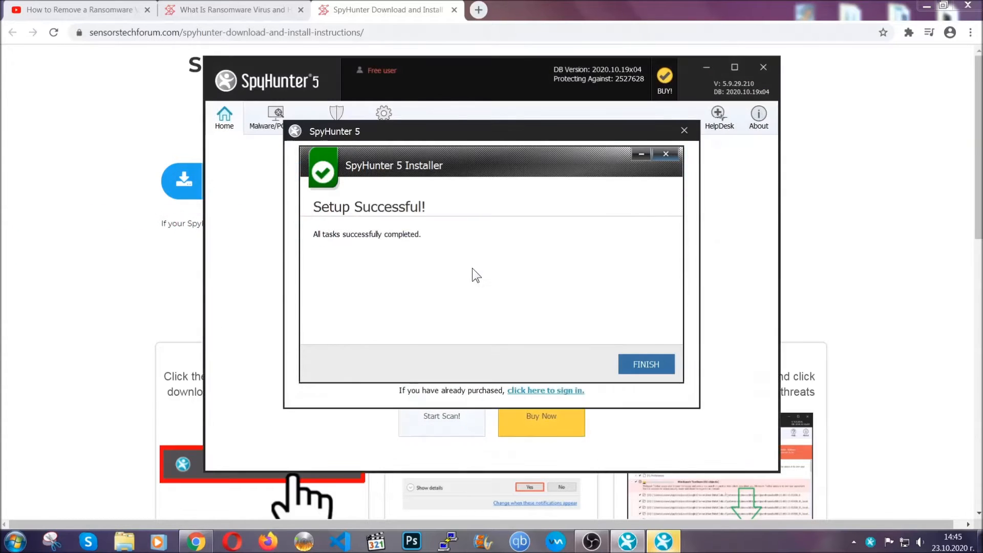
left_click(625, 364)
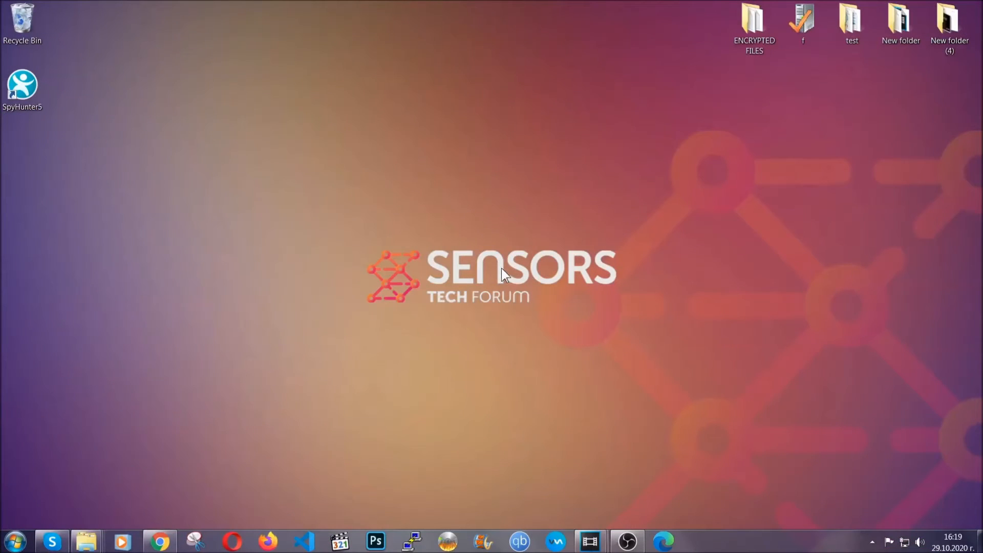
Open Programs and Features by running APPWIZ.CPL, then uninstall SUSPICIOUS PROGRAM and confirm its removal
key("super+r")
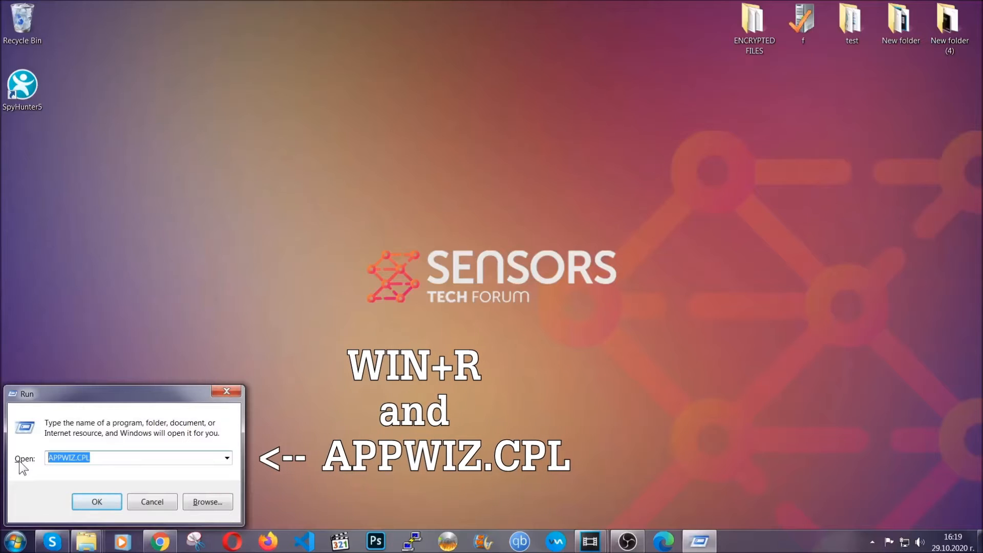
left_click(97, 497)
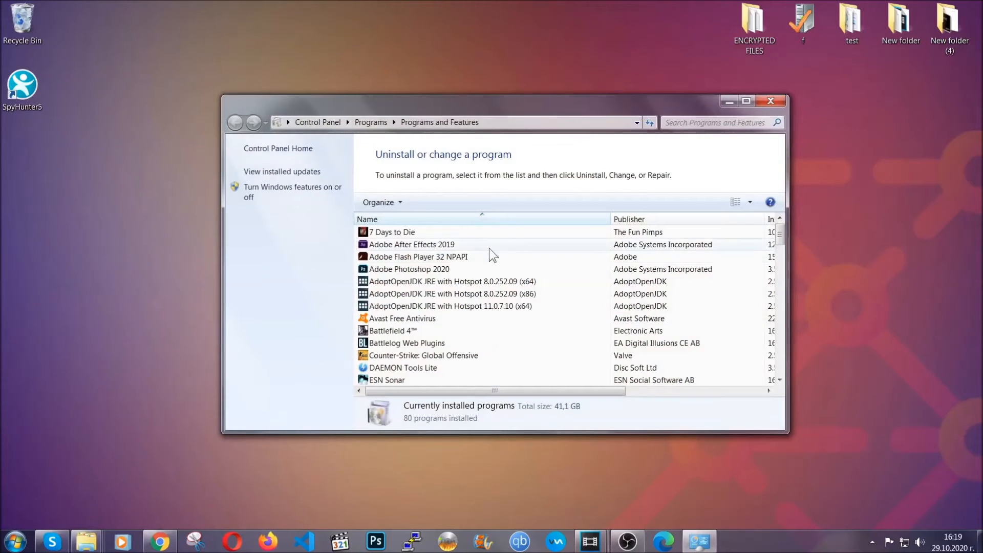
scroll(524, 273, "down", 20)
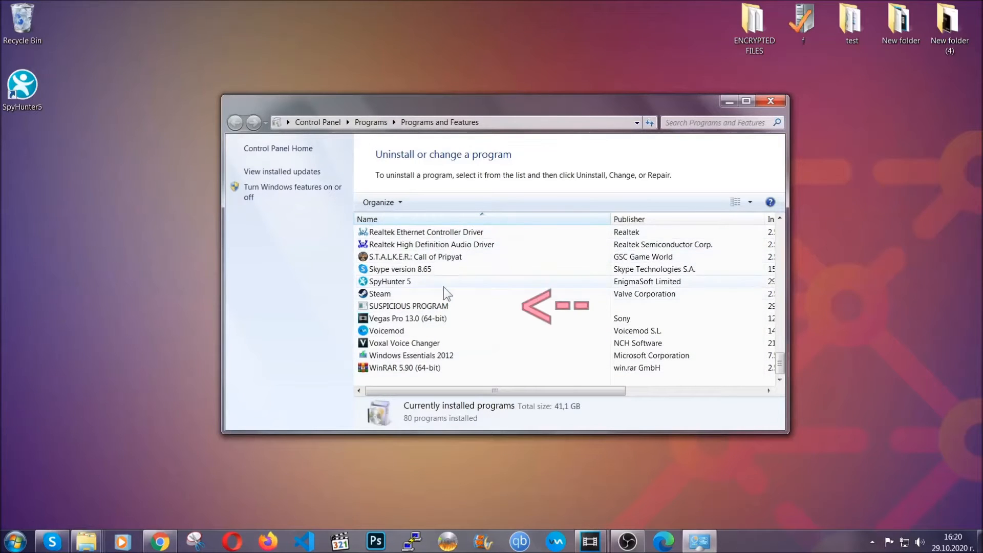
left_click(401, 307)
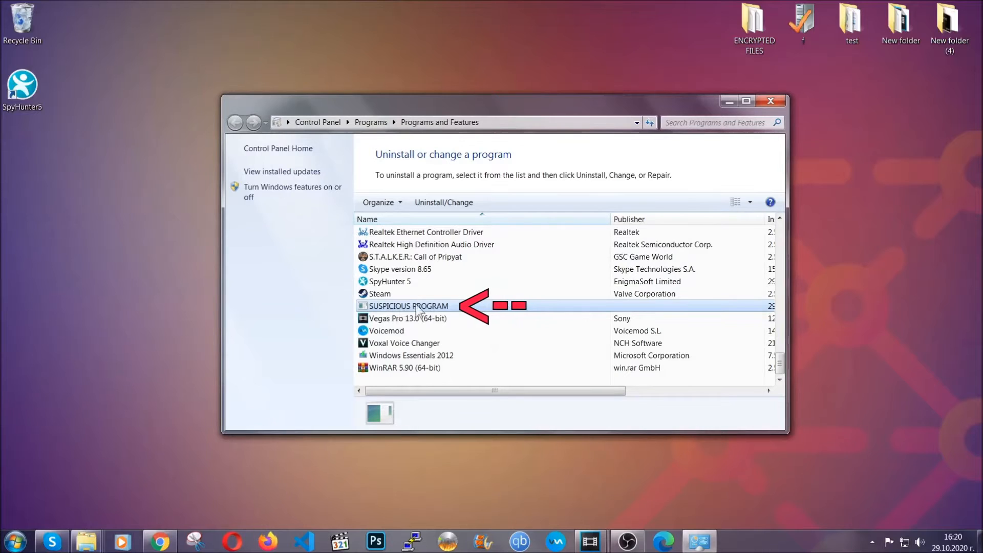
left_click(435, 201)
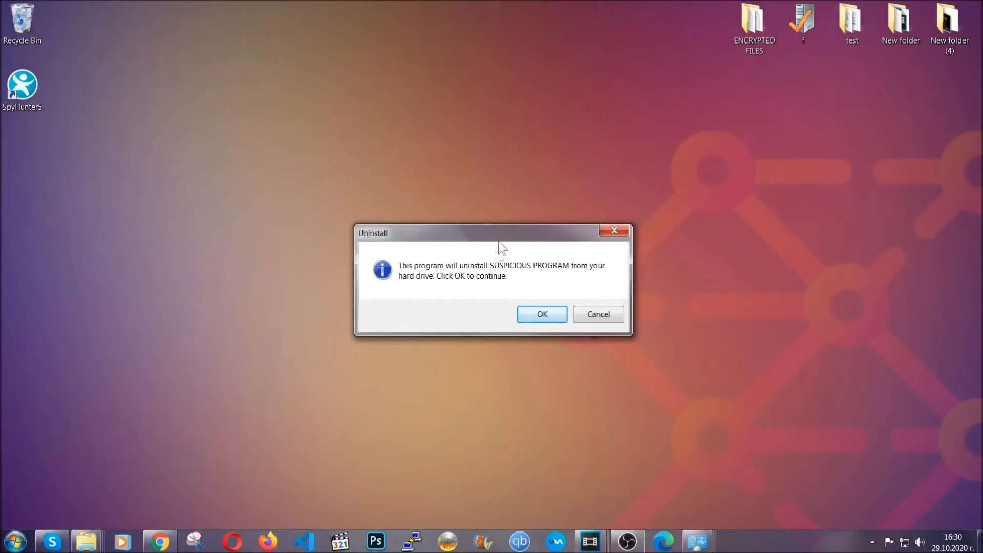
left_click(536, 315)
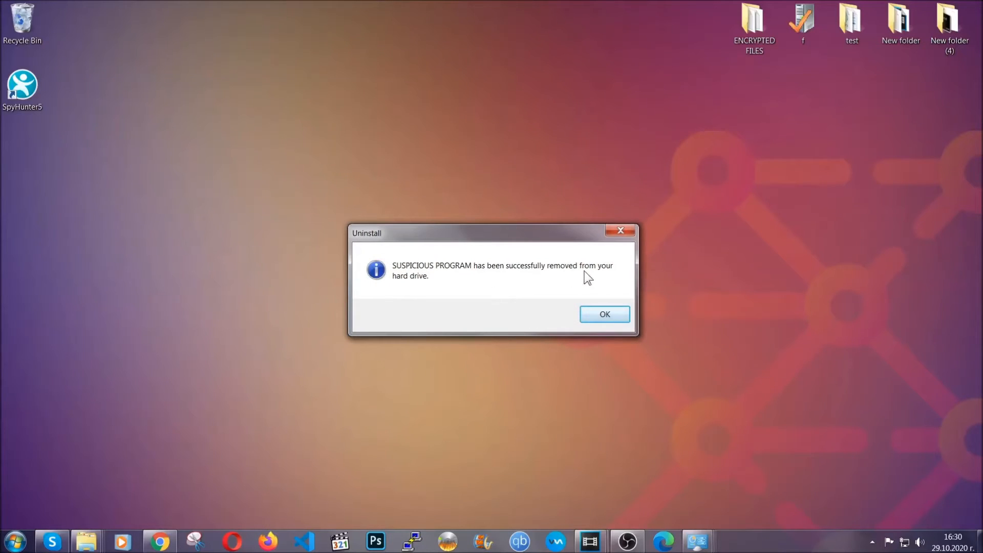
left_click(589, 310)
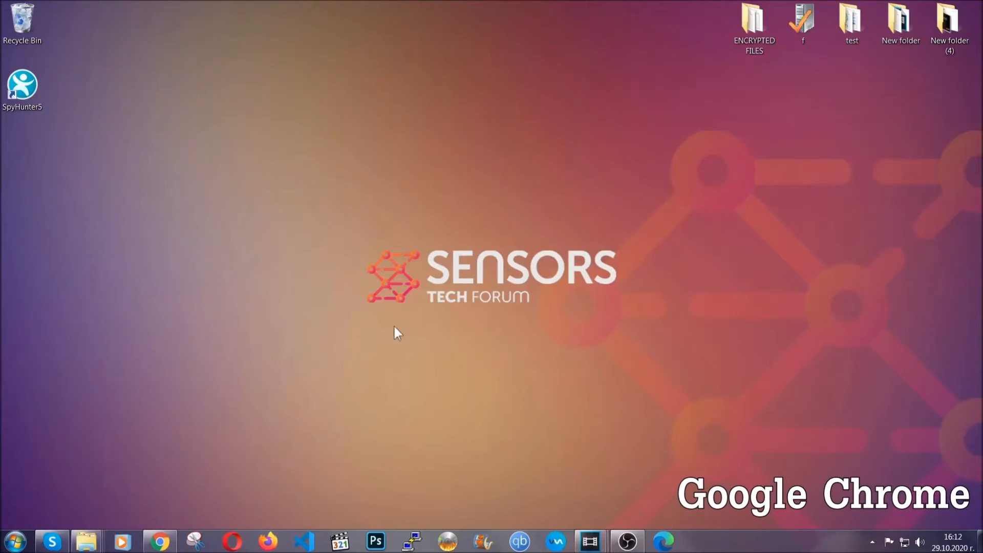
Switch to Google Chrome and go to chrome://settings/clearBrowserData
left_click(159, 541)
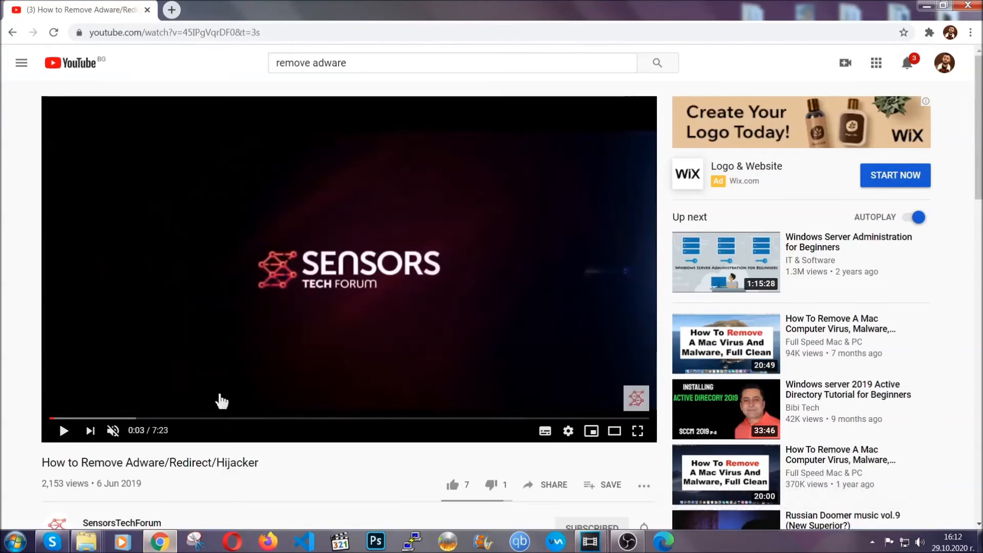
left_click(214, 36)
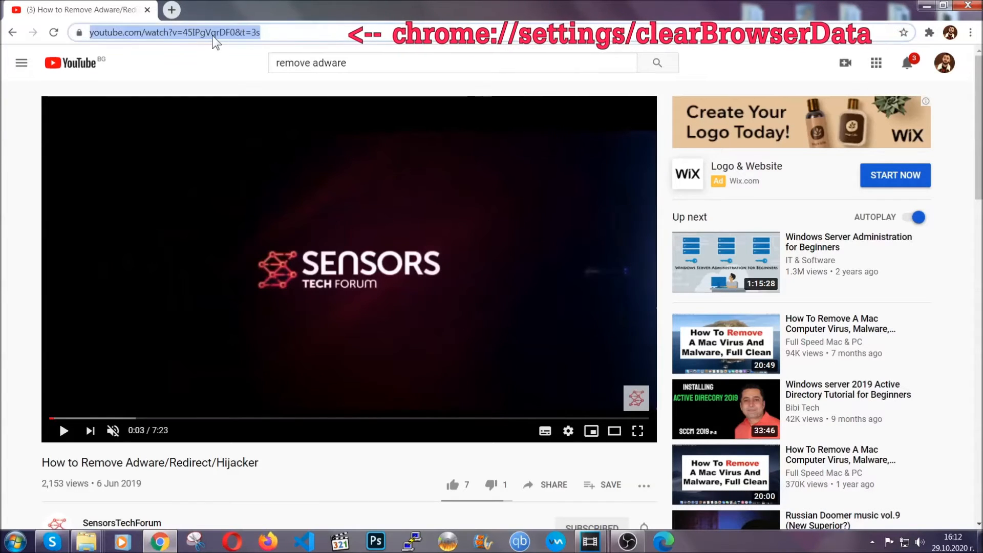
type("chrome://s")
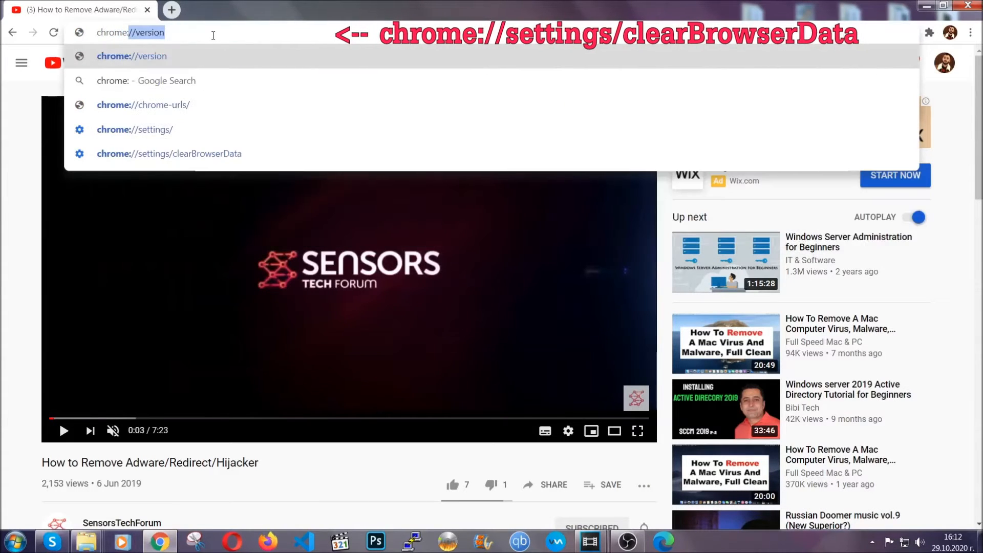
type("ettings/")
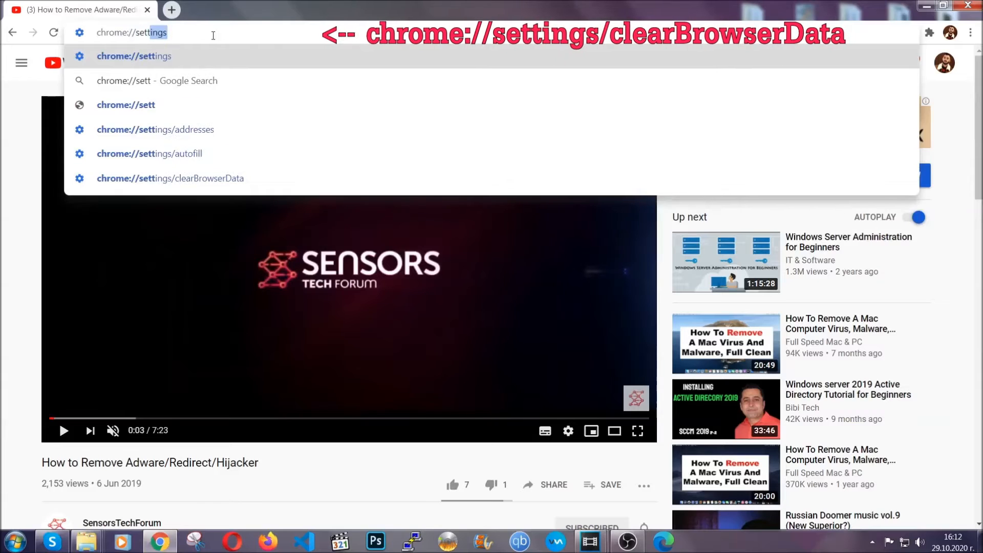
type("clearBrowserData")
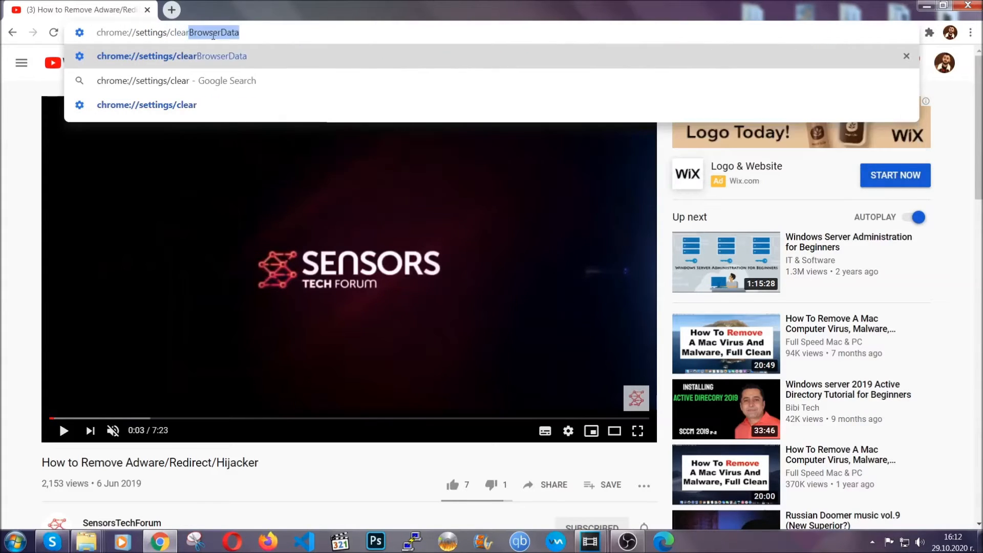
left_click(144, 56)
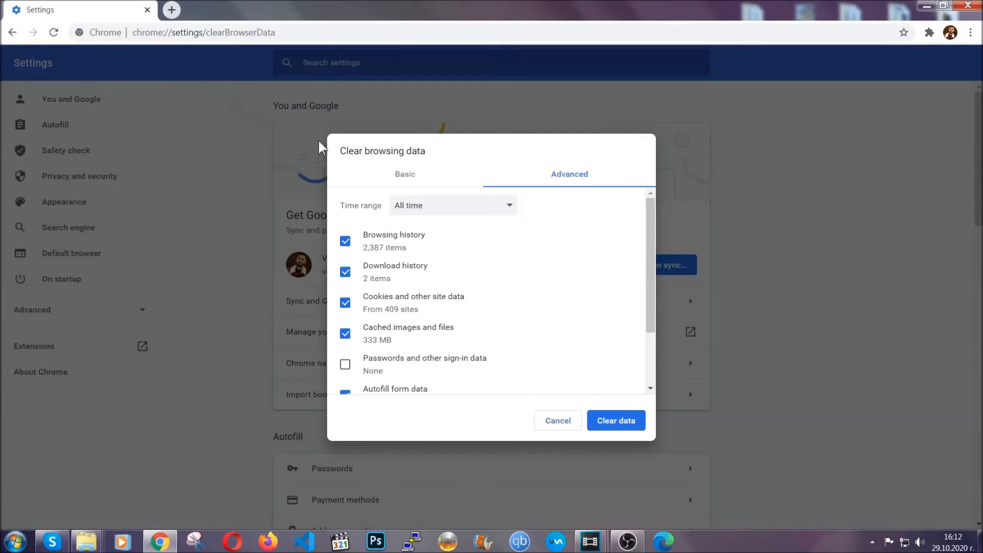
Clear Chrome's browsing data for the All time range, keeping passwords and other sign-in data excluded
left_click_drag(369, 148, 440, 149)
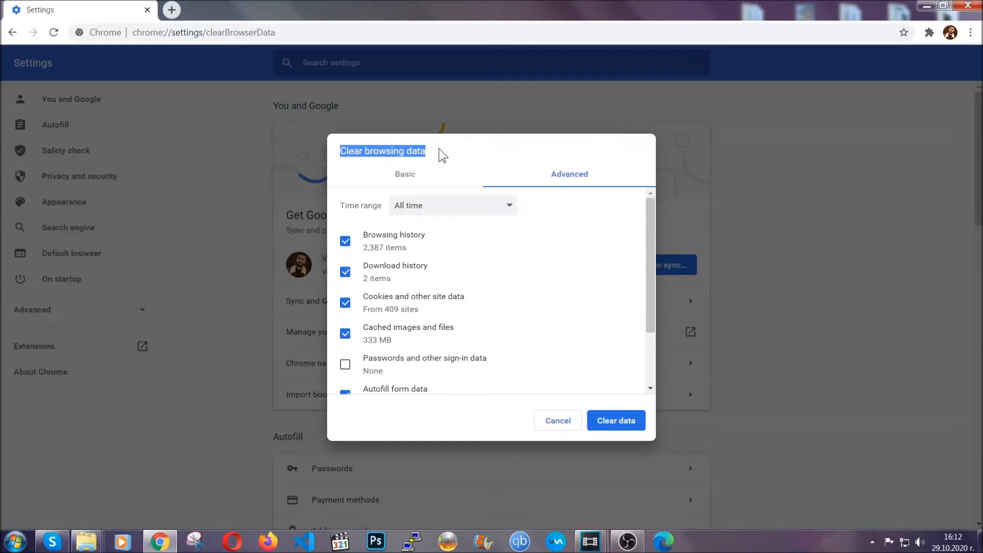
left_click(445, 212)
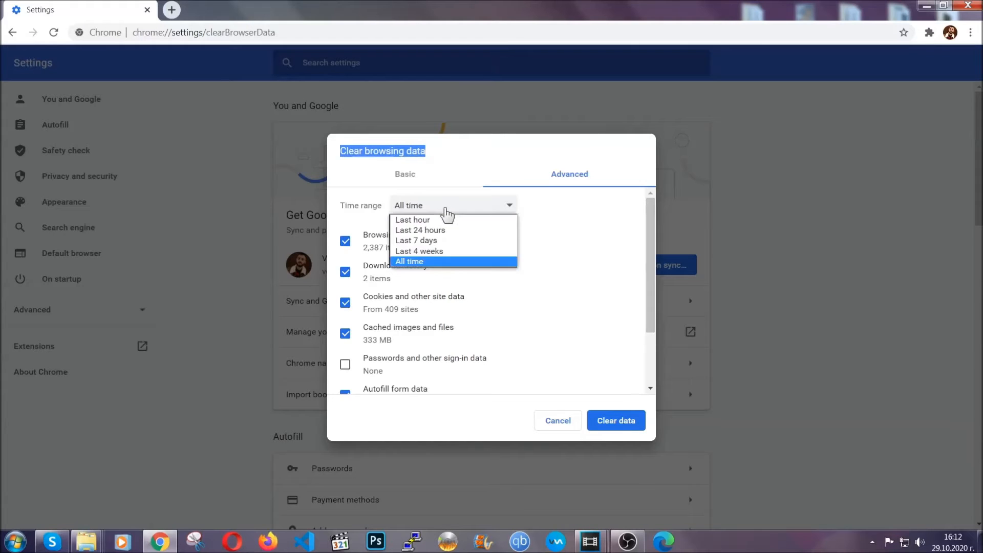
left_click(435, 264)
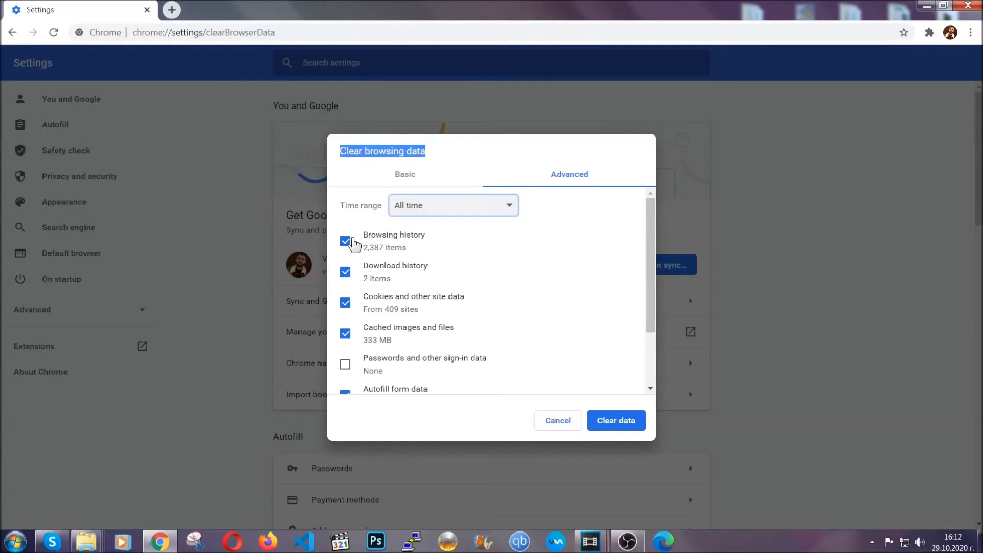
scroll(405, 348, "down", 2)
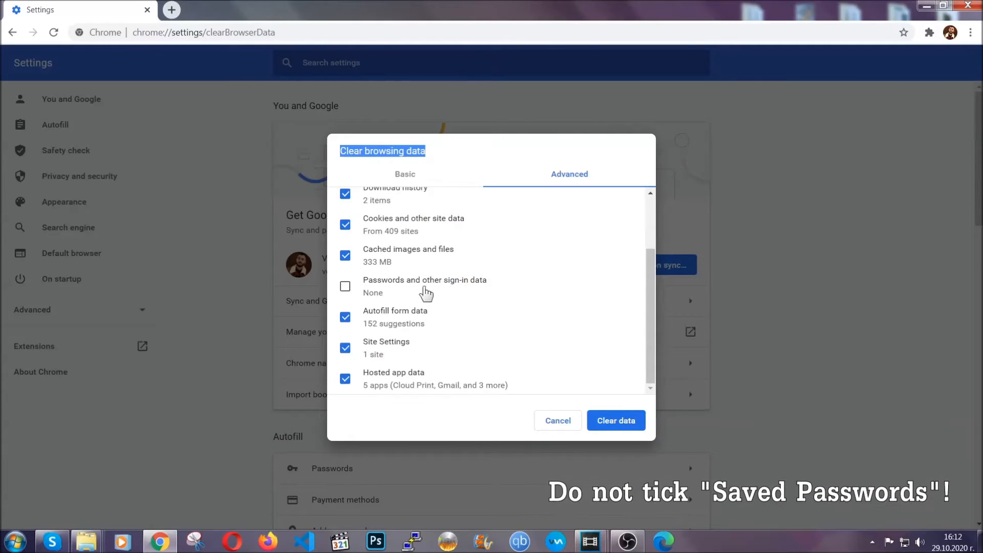
left_click(605, 422)
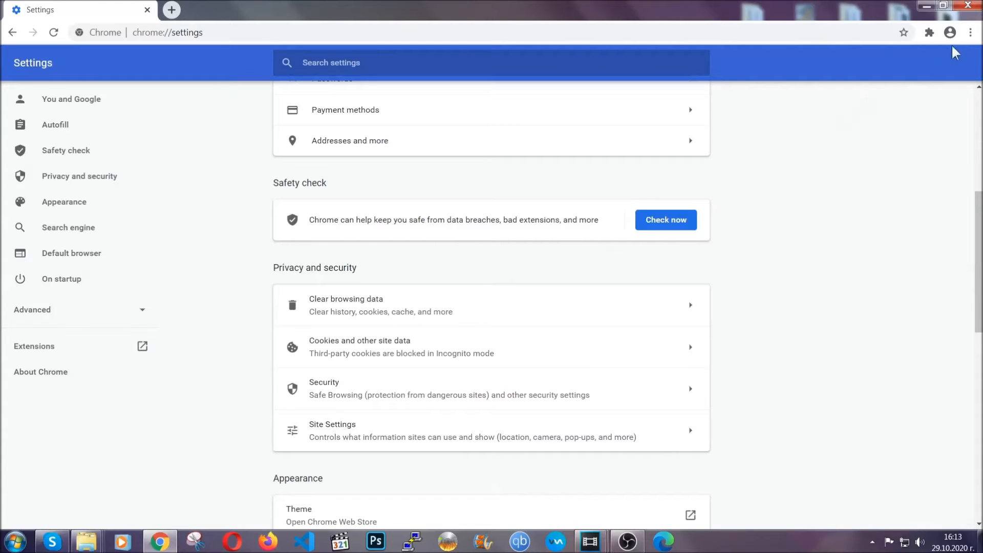
Remove the Bulk Media Downloader and HMA VPN Proxy Unblocker extensions from Chrome, and minimize the browser
left_click(971, 34)
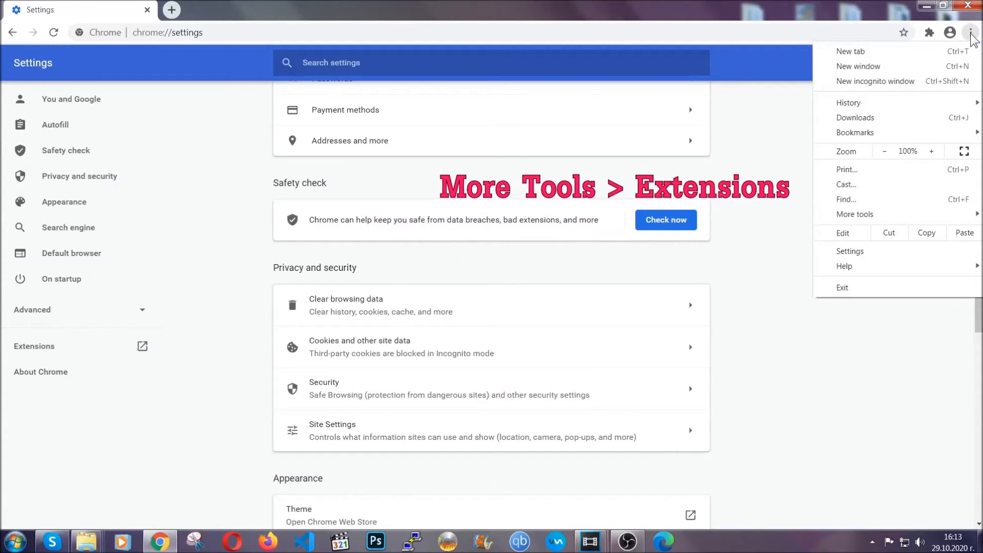
mouse_move(899, 209)
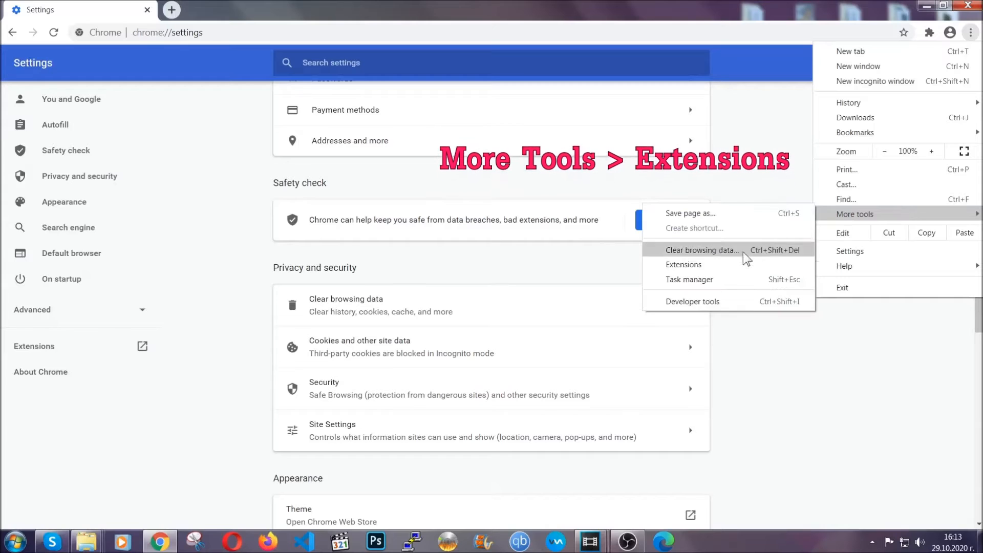
left_click(710, 266)
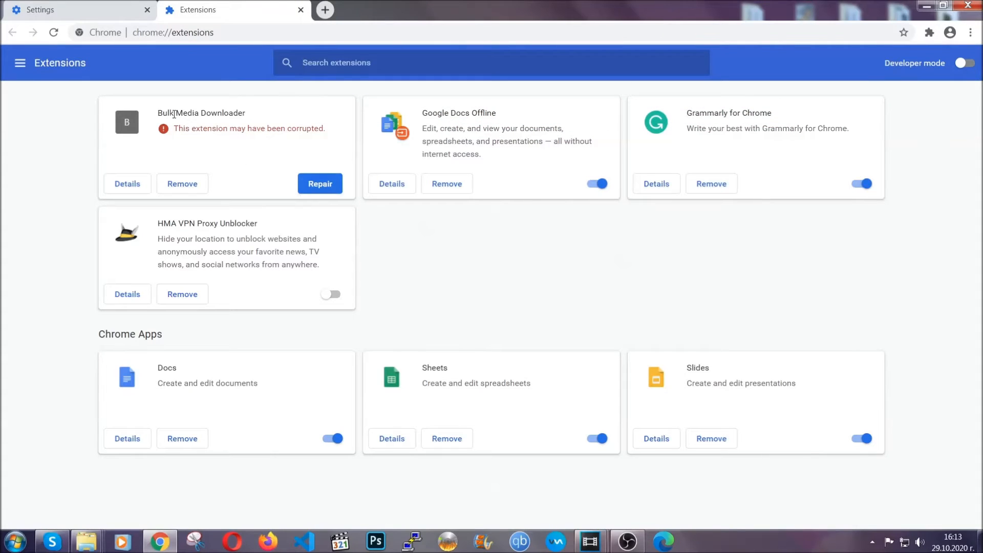
left_click(183, 184)
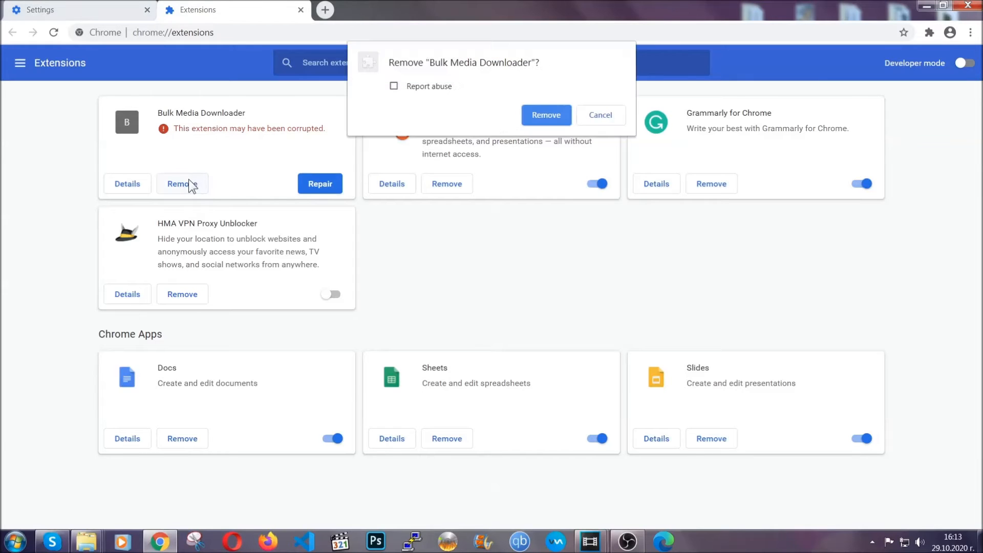
left_click(530, 112)
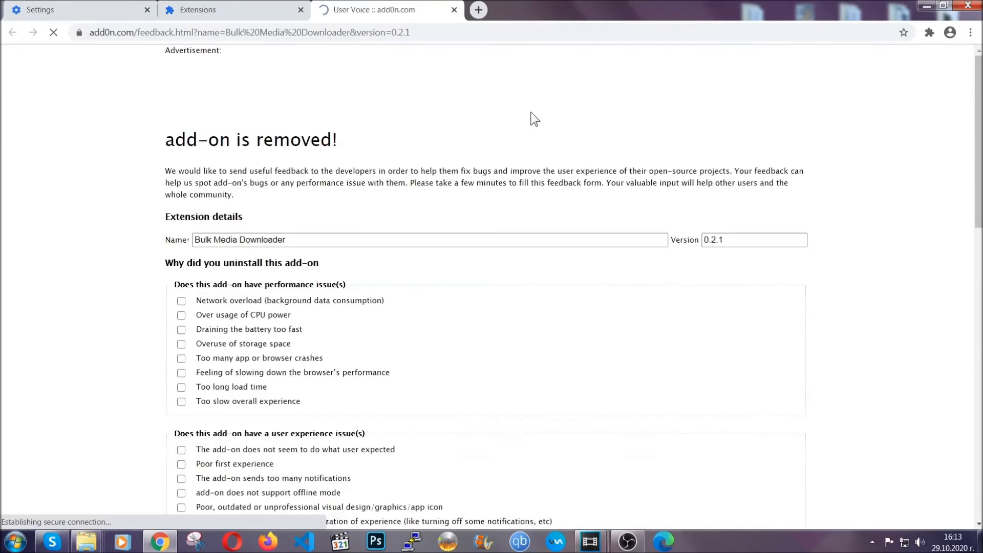
left_click(250, 12)
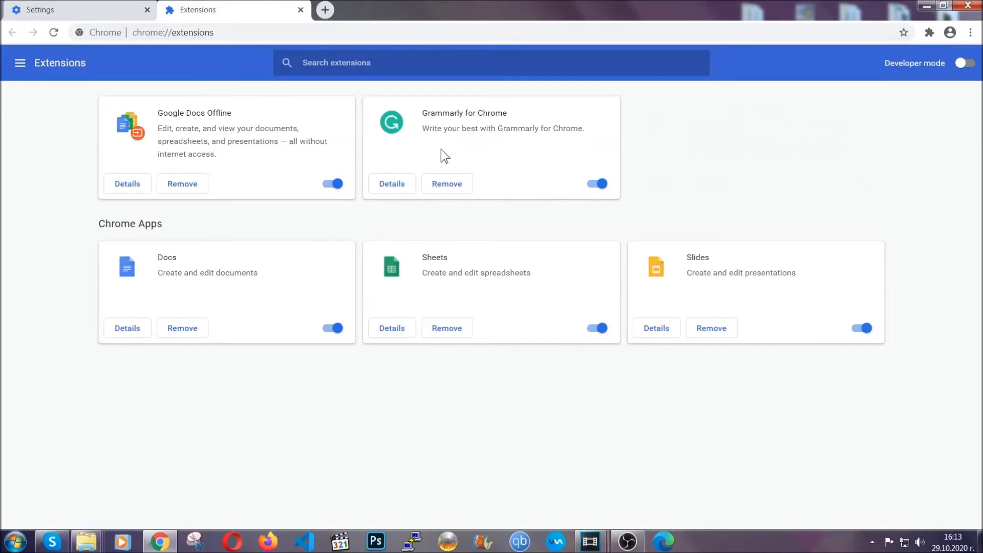
left_click(924, 6)
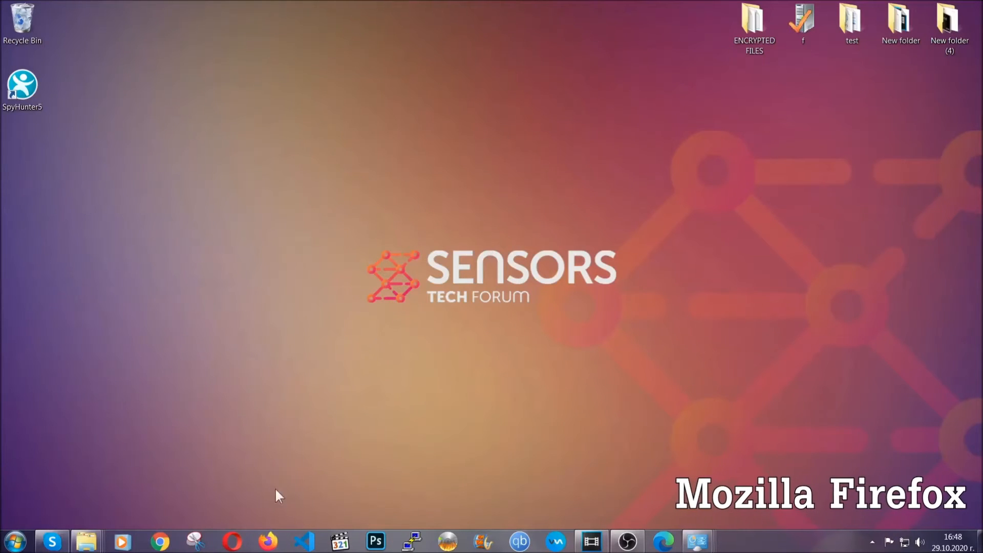
Switch to Mozilla Firefox and open the about:support troubleshooting page
left_click(268, 542)
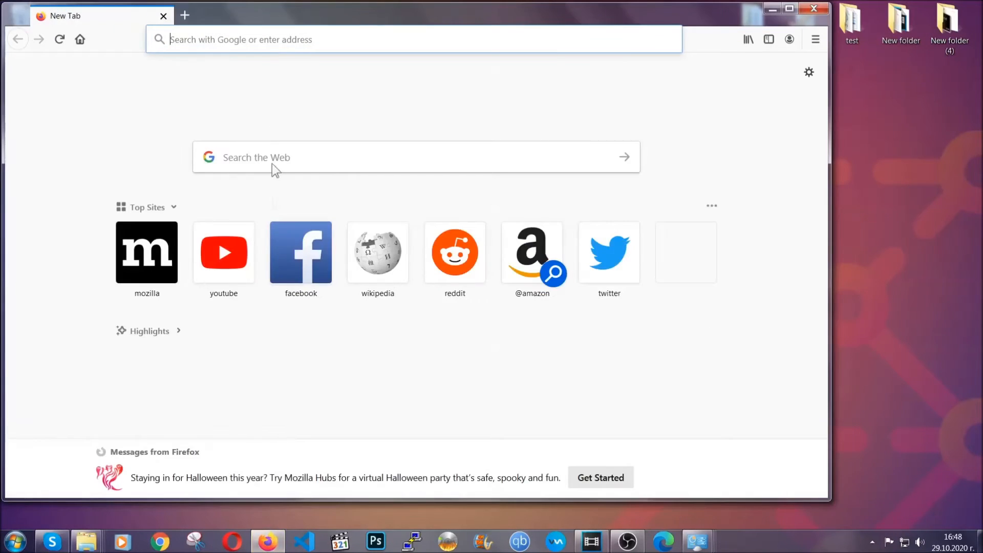
left_click(270, 38)
type("abo")
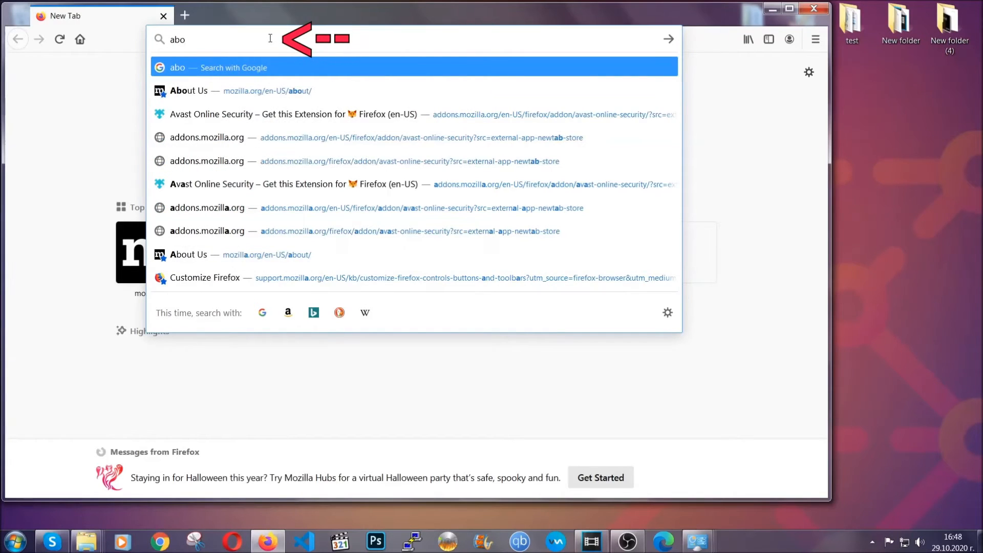
type("ut:support")
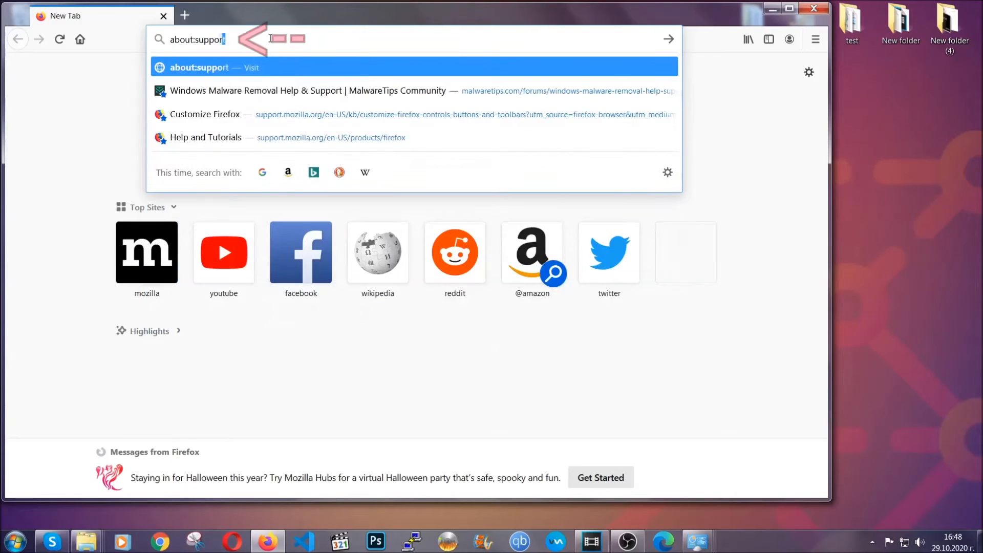
key("Return")
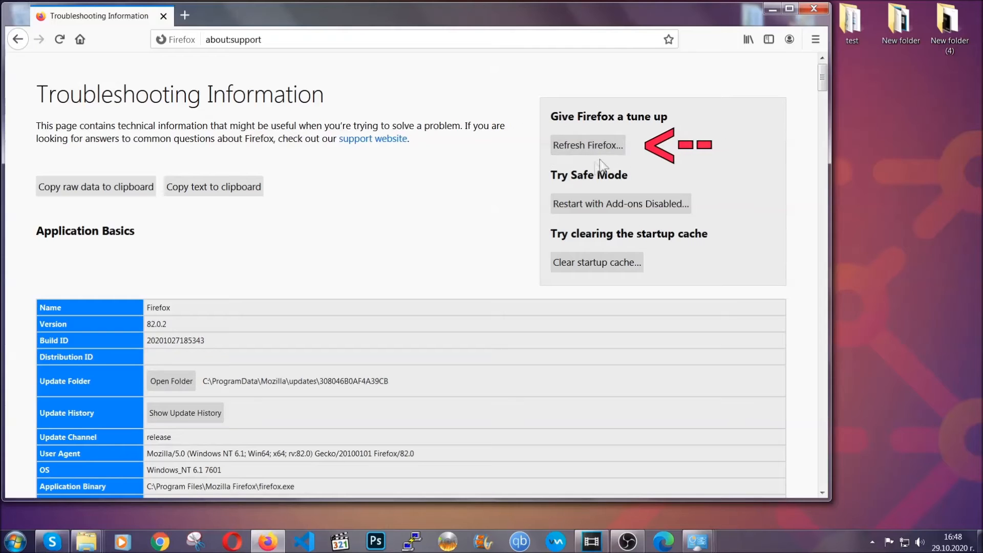
Refresh Firefox to its default settings, finish the import wizard, minimize the browser and select the Old Firefox Data folder on the desktop
left_click(583, 148)
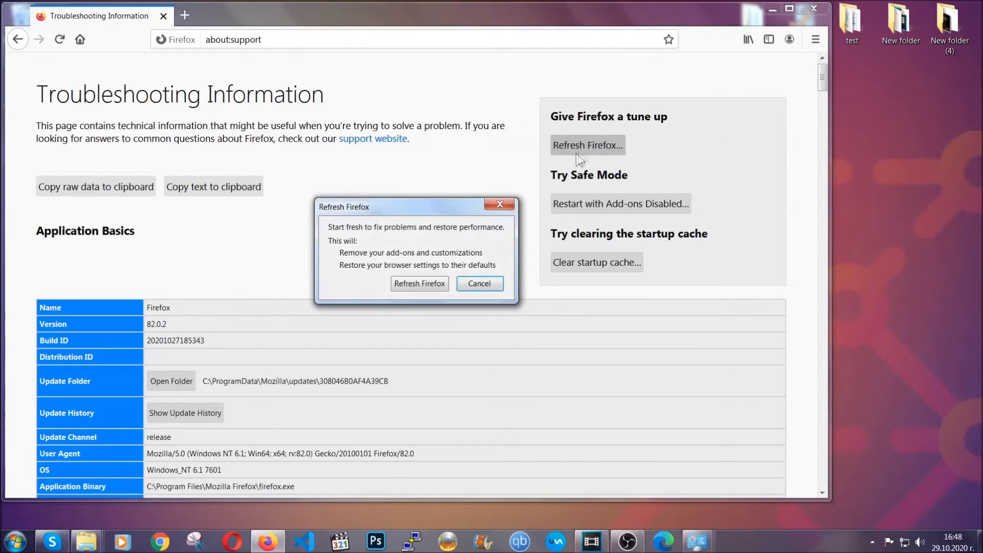
left_click(419, 285)
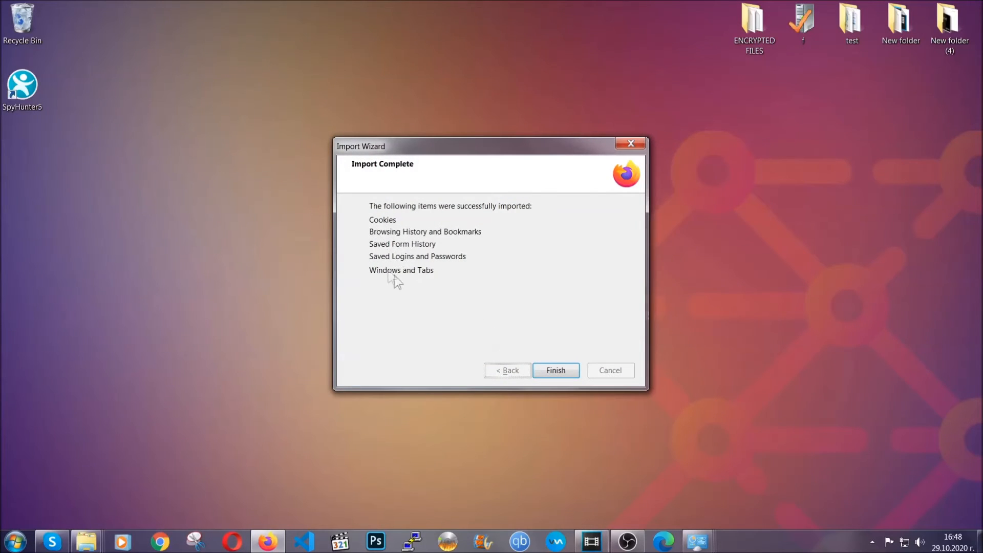
left_click(551, 371)
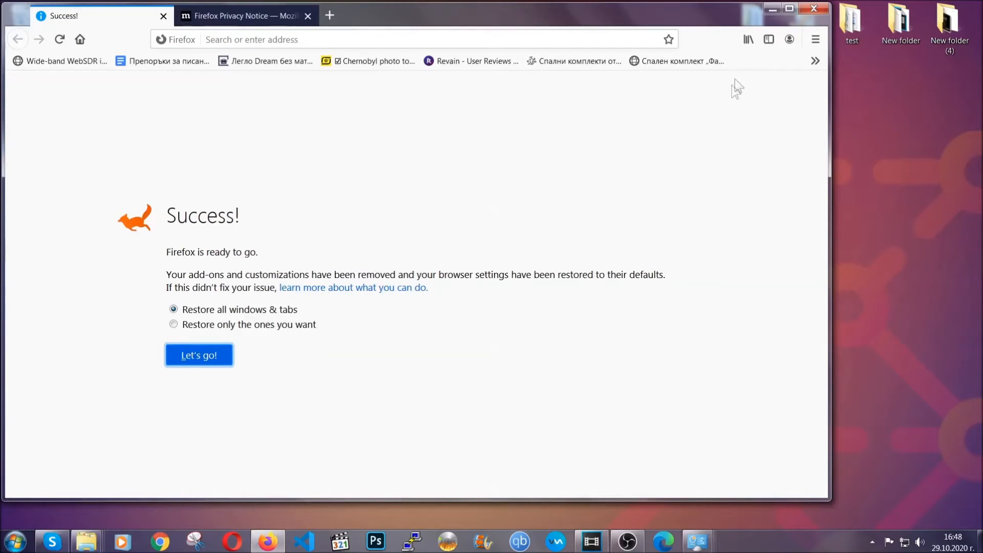
left_click(771, 9)
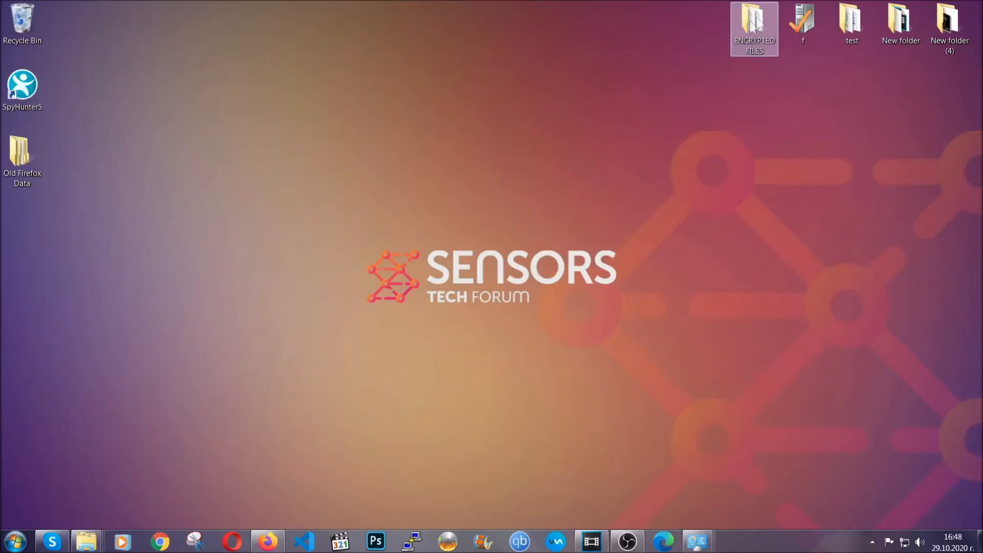
left_click(30, 158)
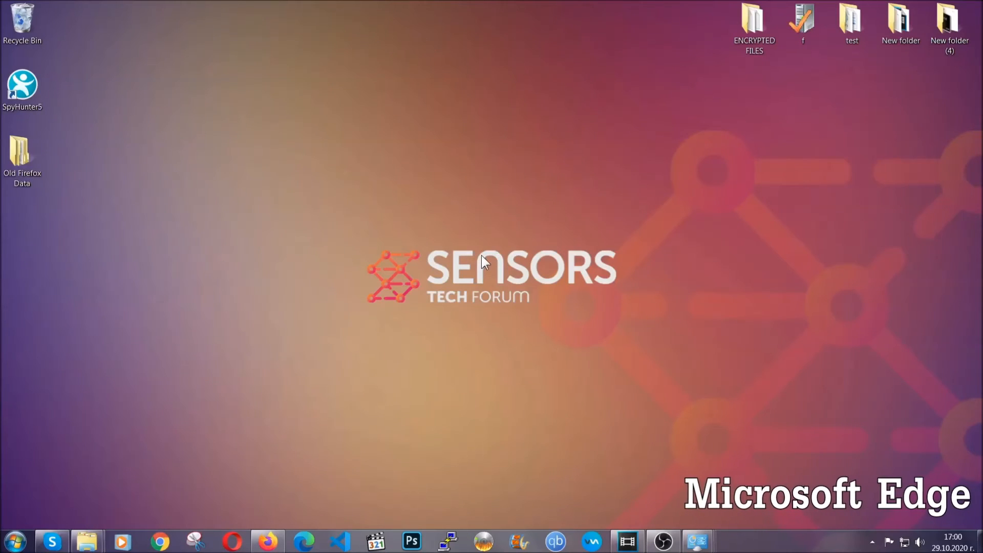
Switch to Microsoft Edge and go to edge://settings/clearBrowserData
left_click(304, 540)
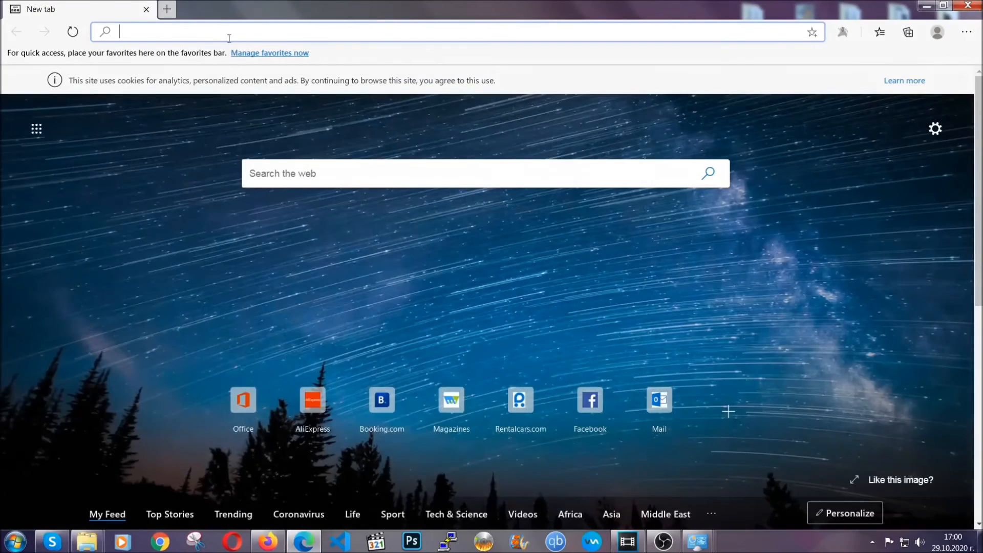
type("edge")
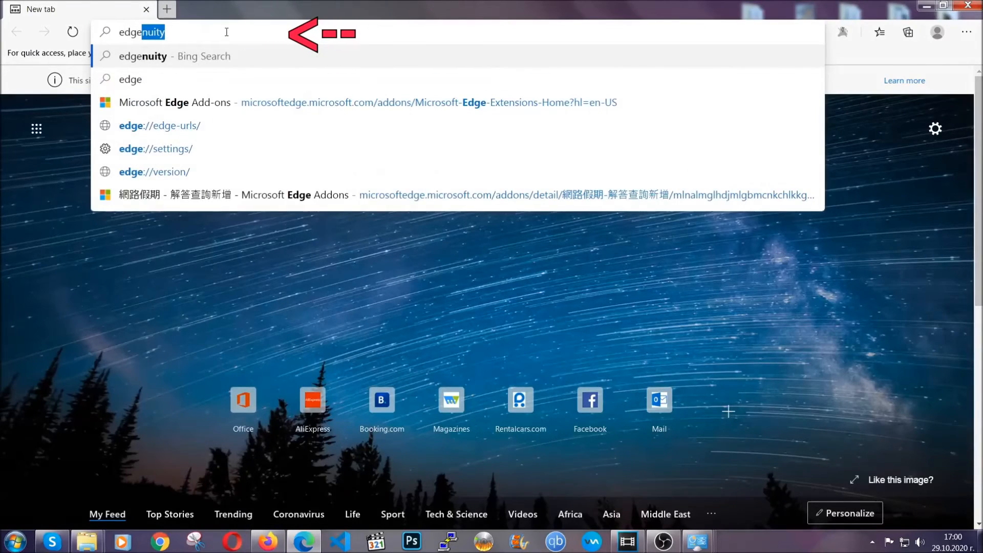
type("://")
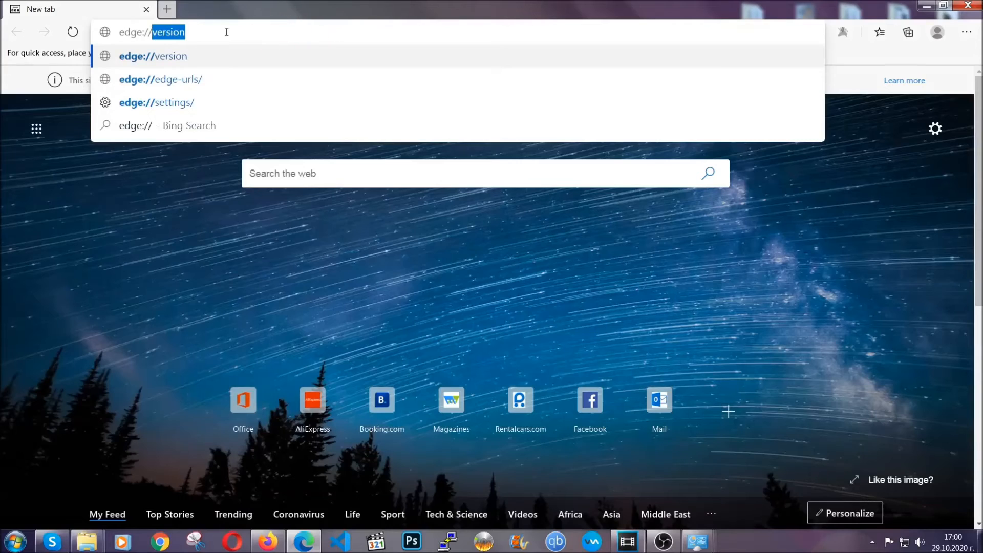
type("settings/clearBrowserData")
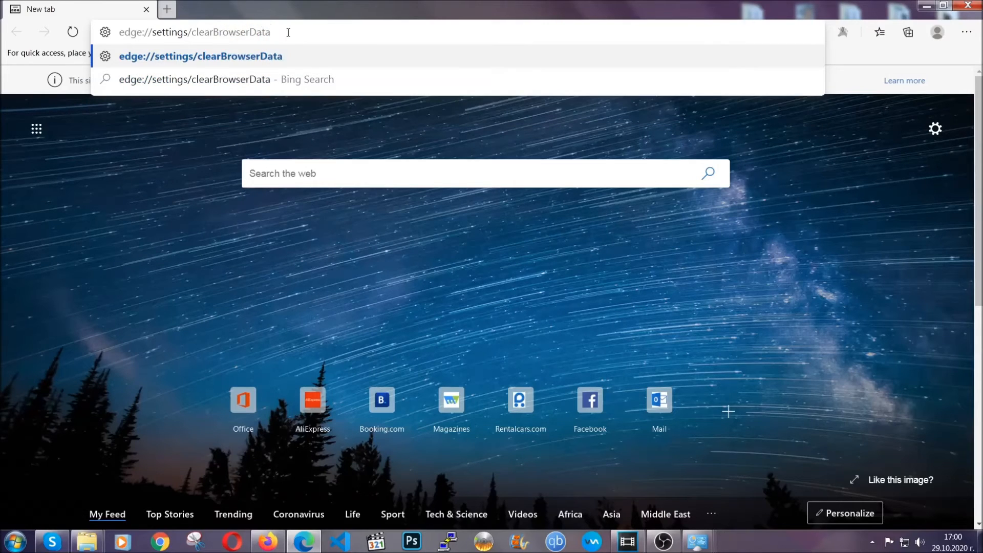
left_click(278, 57)
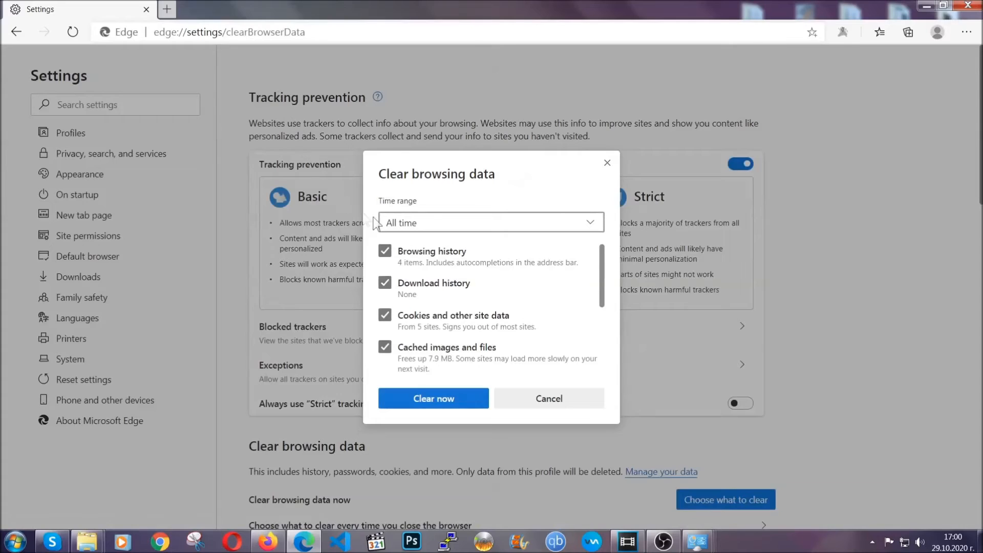
Clear Edge's browsing history, download history, cookies and cached files for the All time range, leaving passwords excluded
left_click(379, 228)
left_click(394, 321)
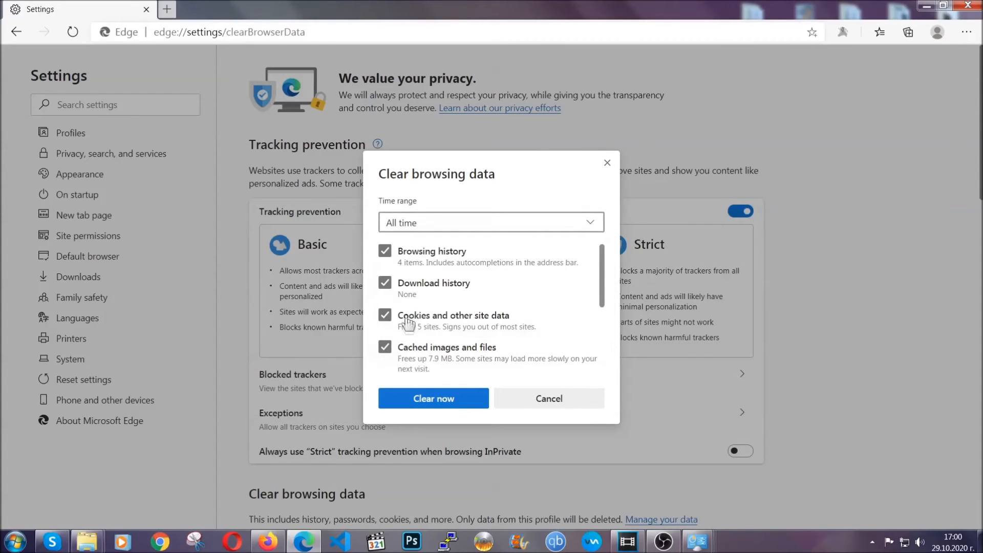
scroll(408, 322, "down", 3)
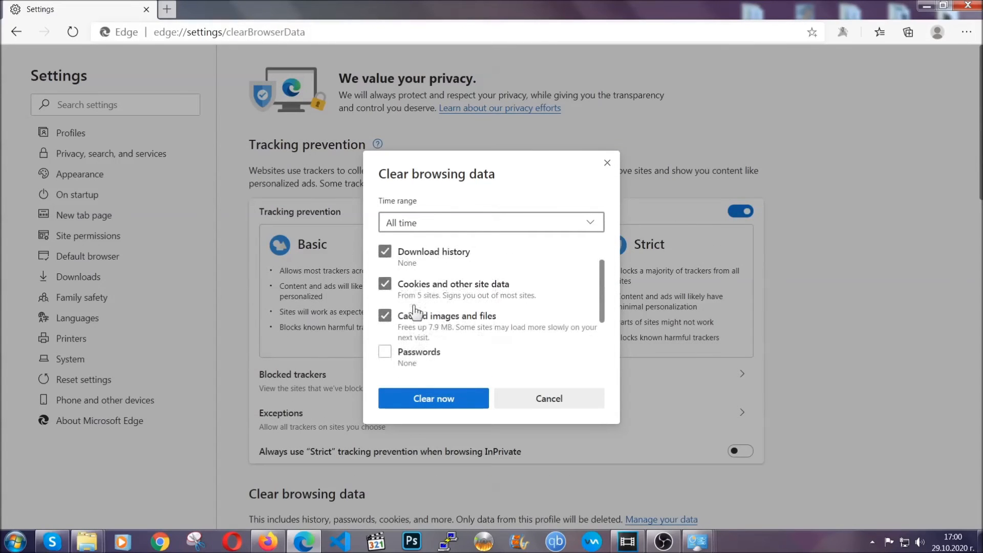
left_click(428, 403)
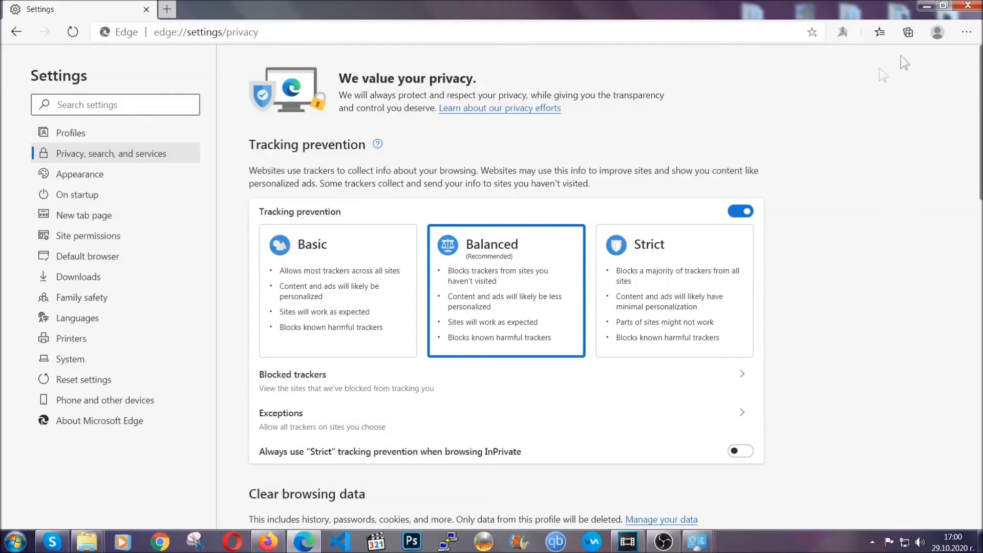
Remove the 網路假期 - 解答查詢新增 extension from Edge and close the browser
left_click(966, 32)
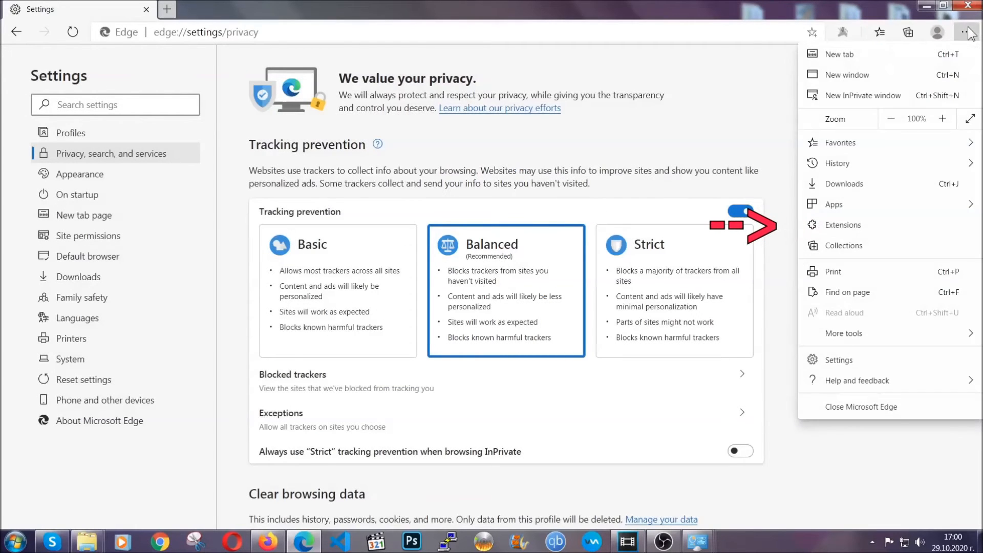
left_click(896, 224)
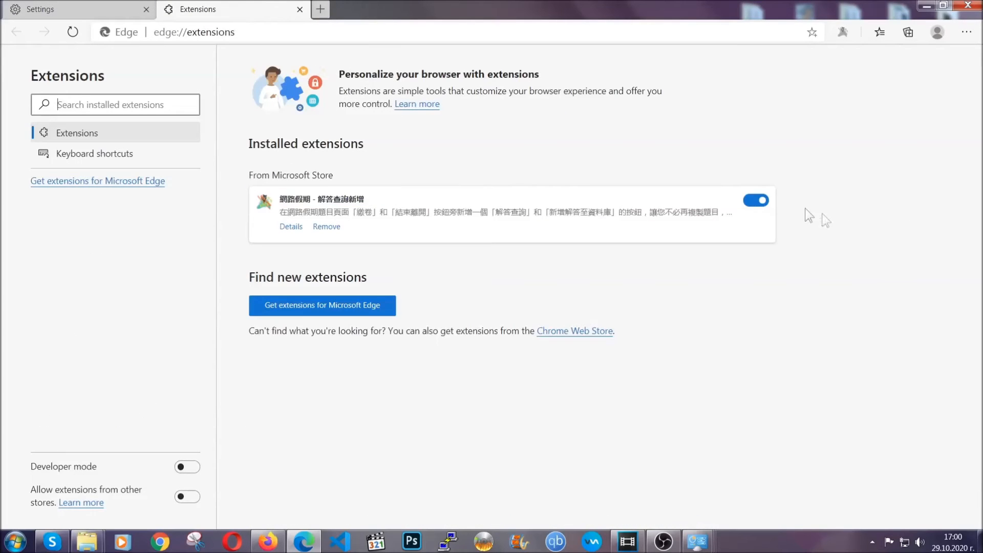
left_click(321, 227)
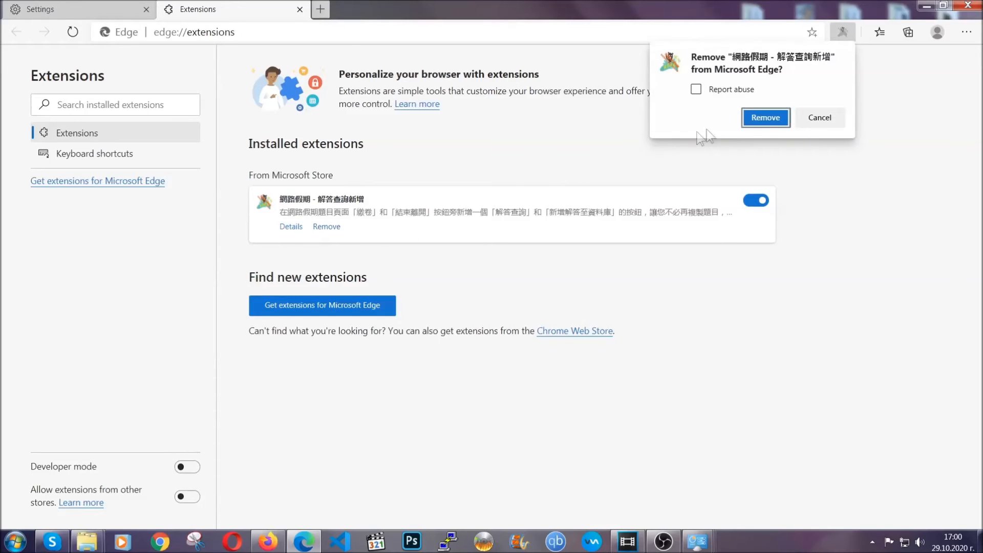
left_click(765, 118)
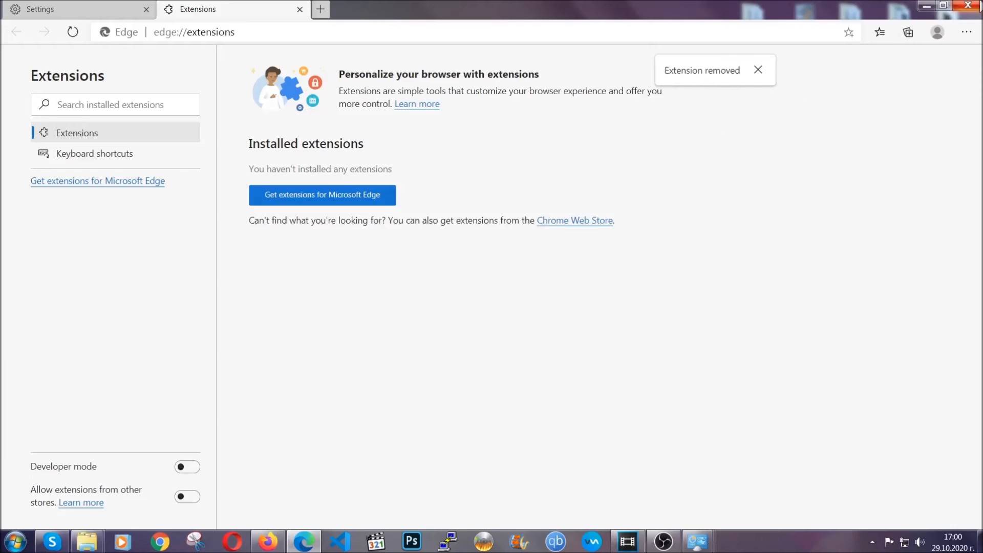
left_click(977, 6)
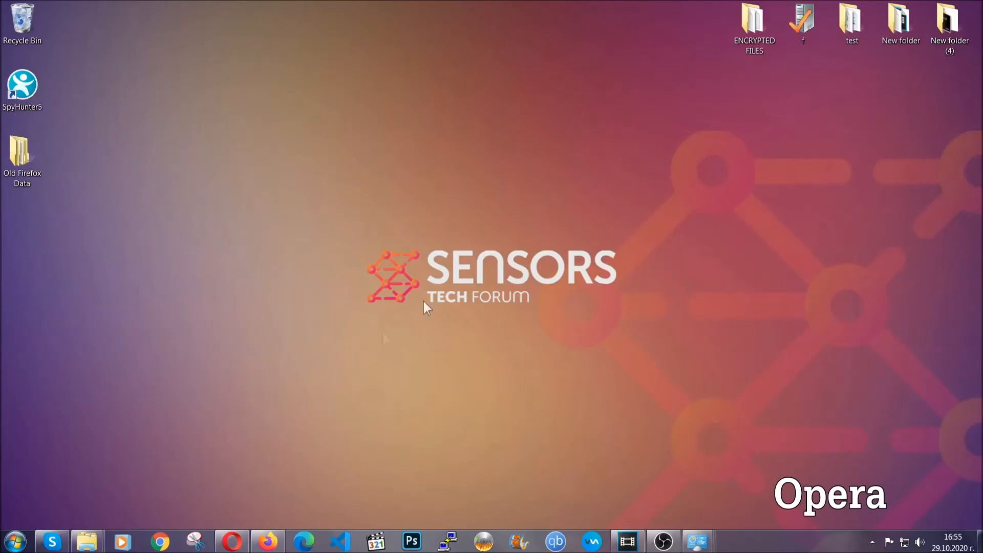
Switch to Opera and go to opera://settings/clearBrowserData
left_click(232, 541)
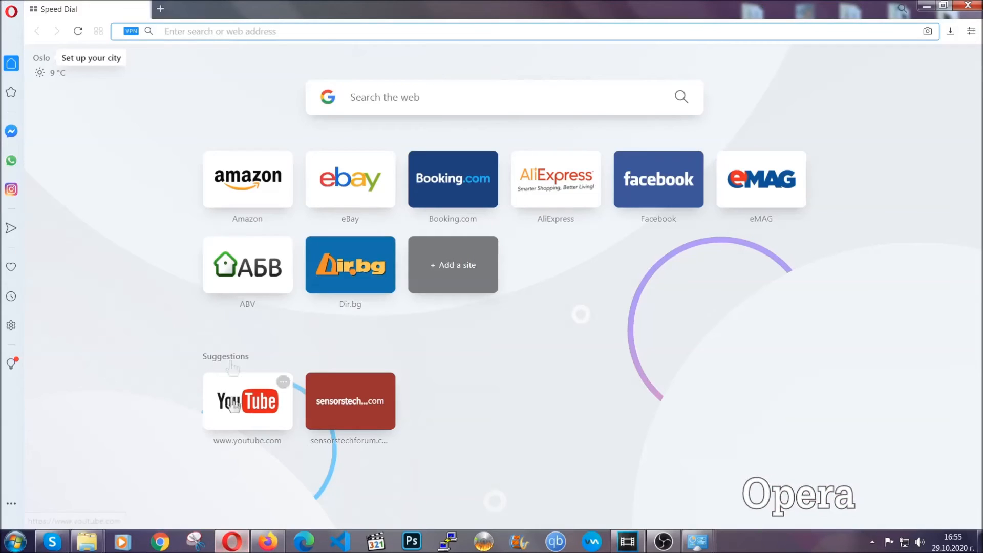
left_click(209, 29)
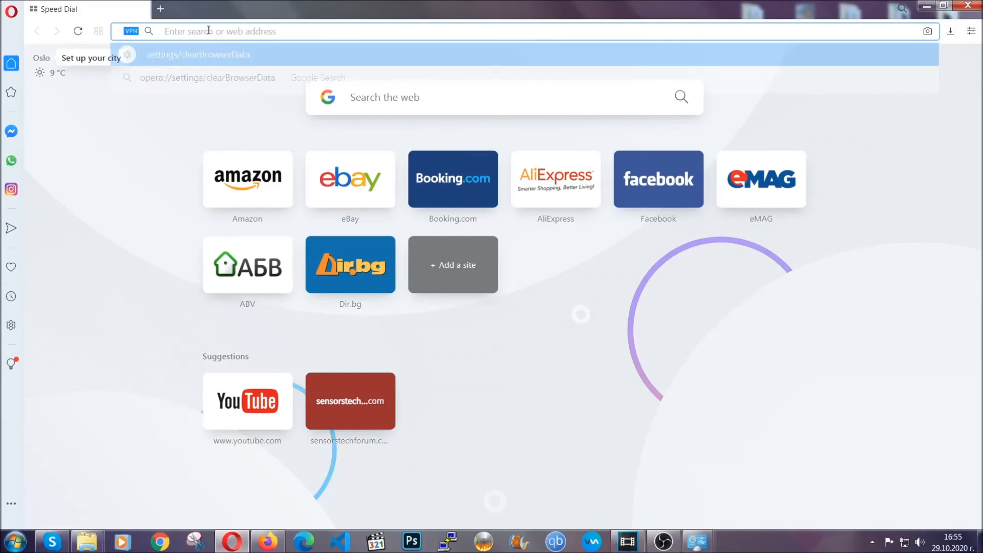
type("opera://")
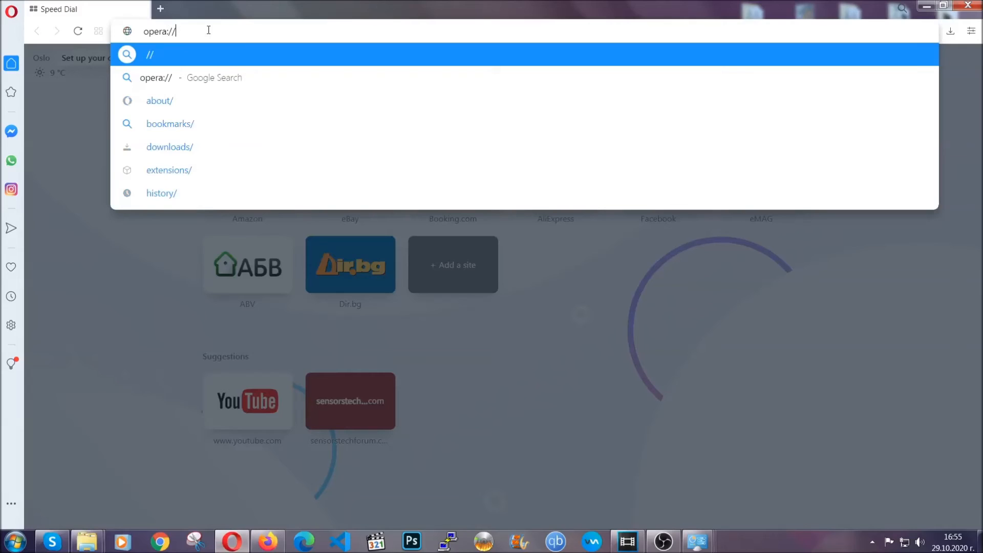
type("settings/")
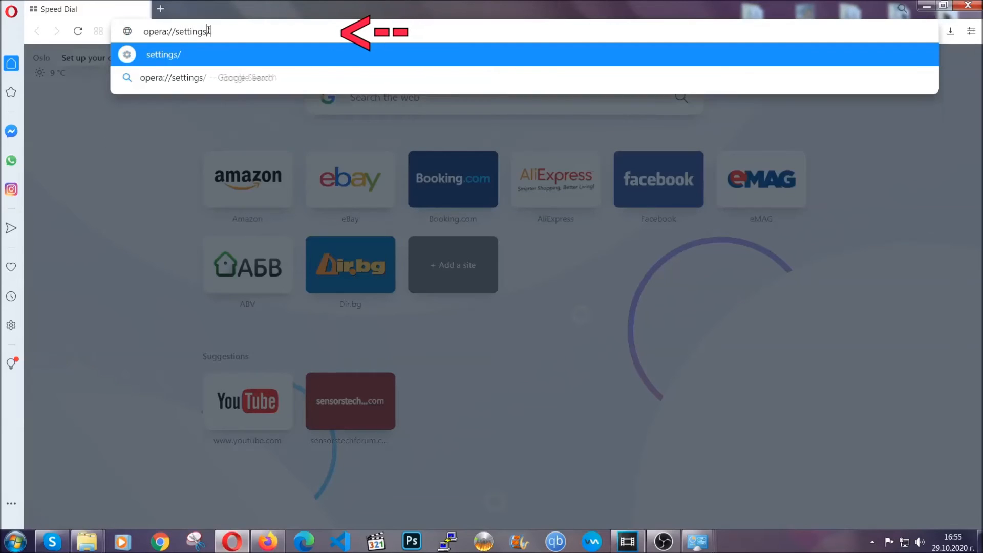
type("clearBr")
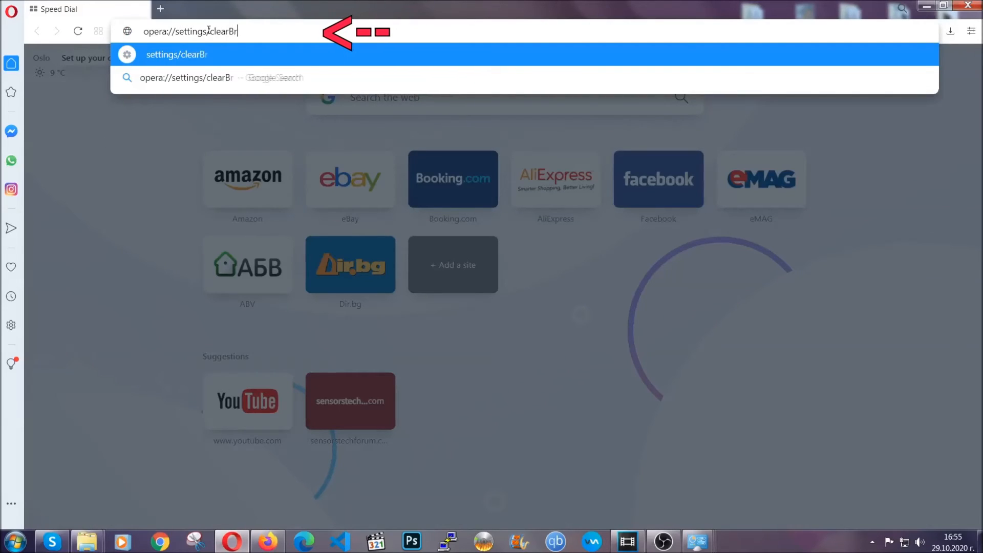
type("owserData")
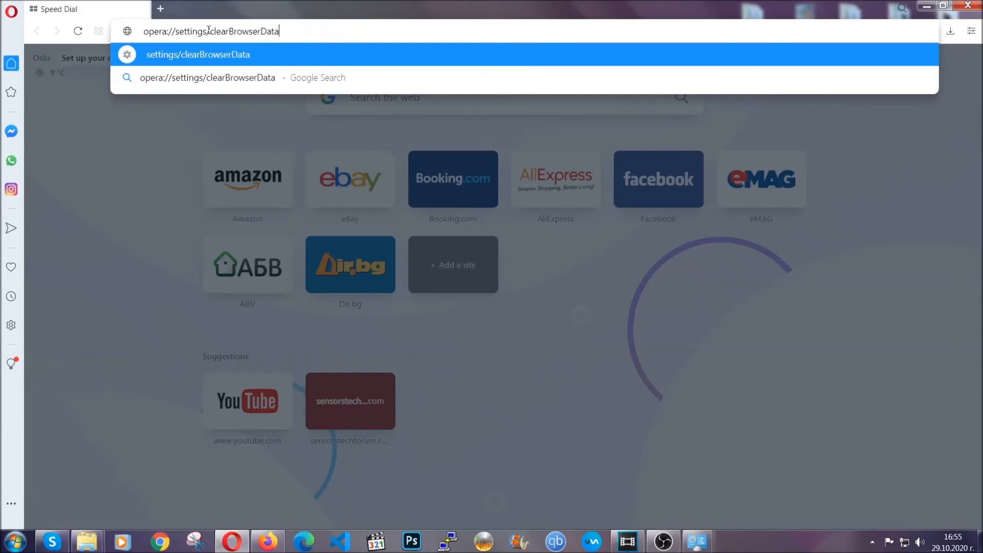
key("Return")
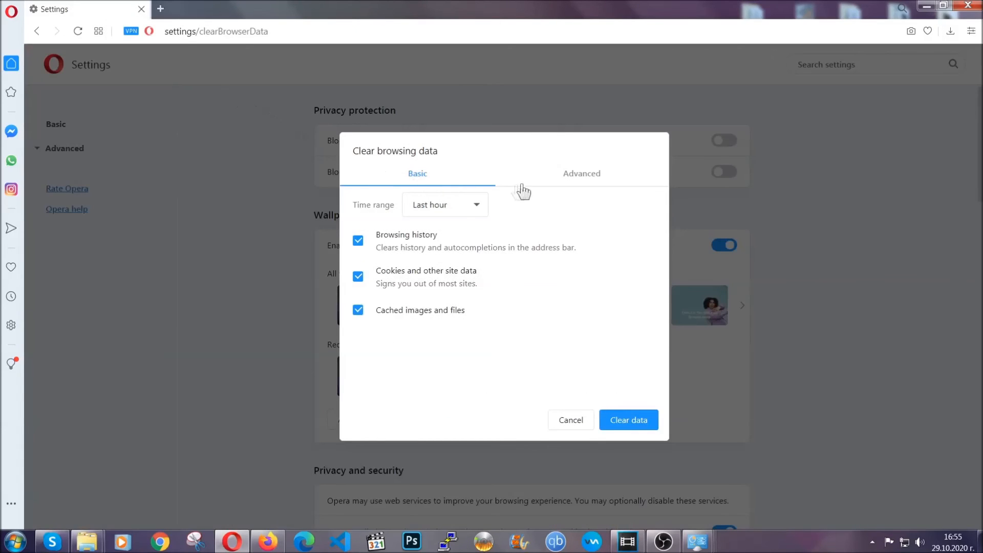
Change the time range in the advanced clearing options and clear Opera's browsing data, leaving passwords and other sign-in data excluded
left_click(579, 179)
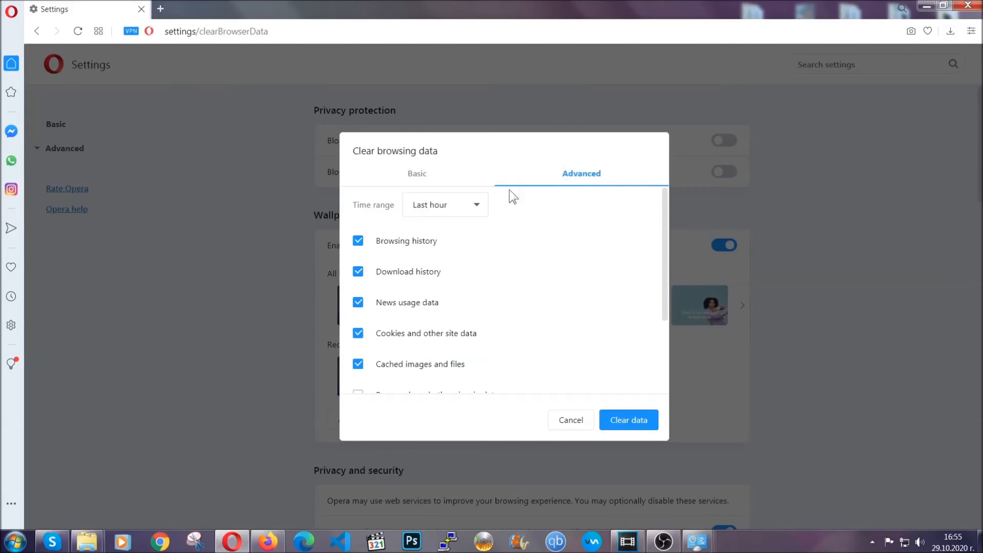
left_click(474, 205)
left_click(443, 267)
scroll(444, 266, "down", 3)
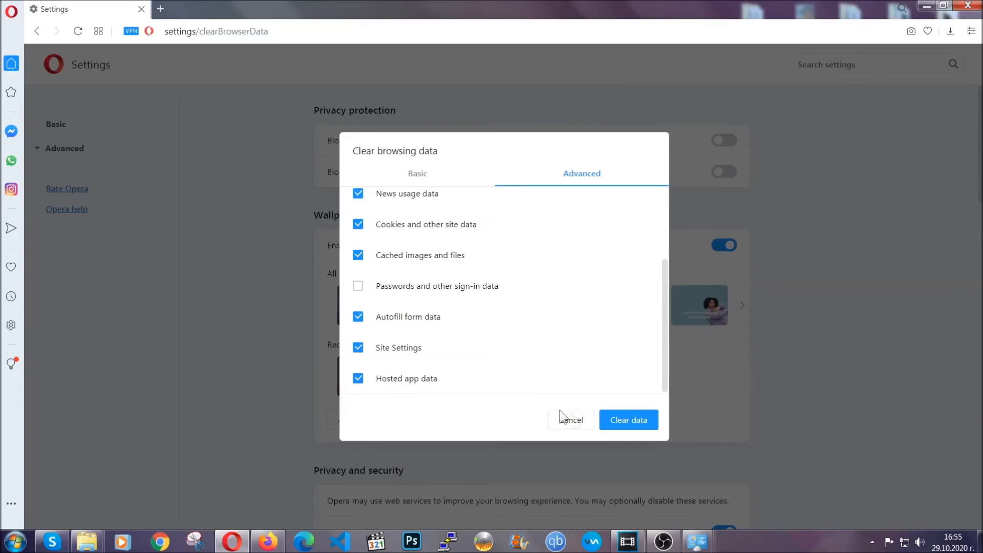
left_click(628, 425)
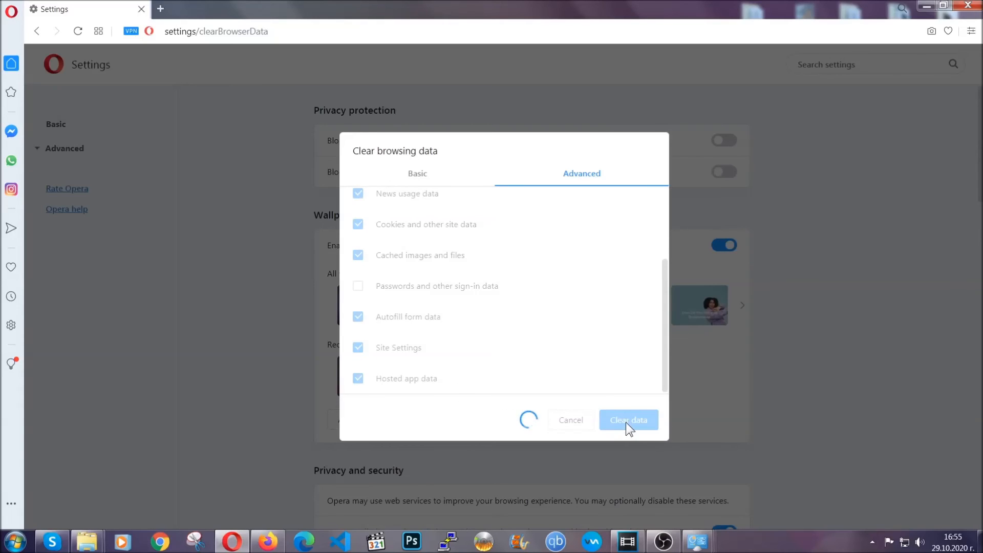